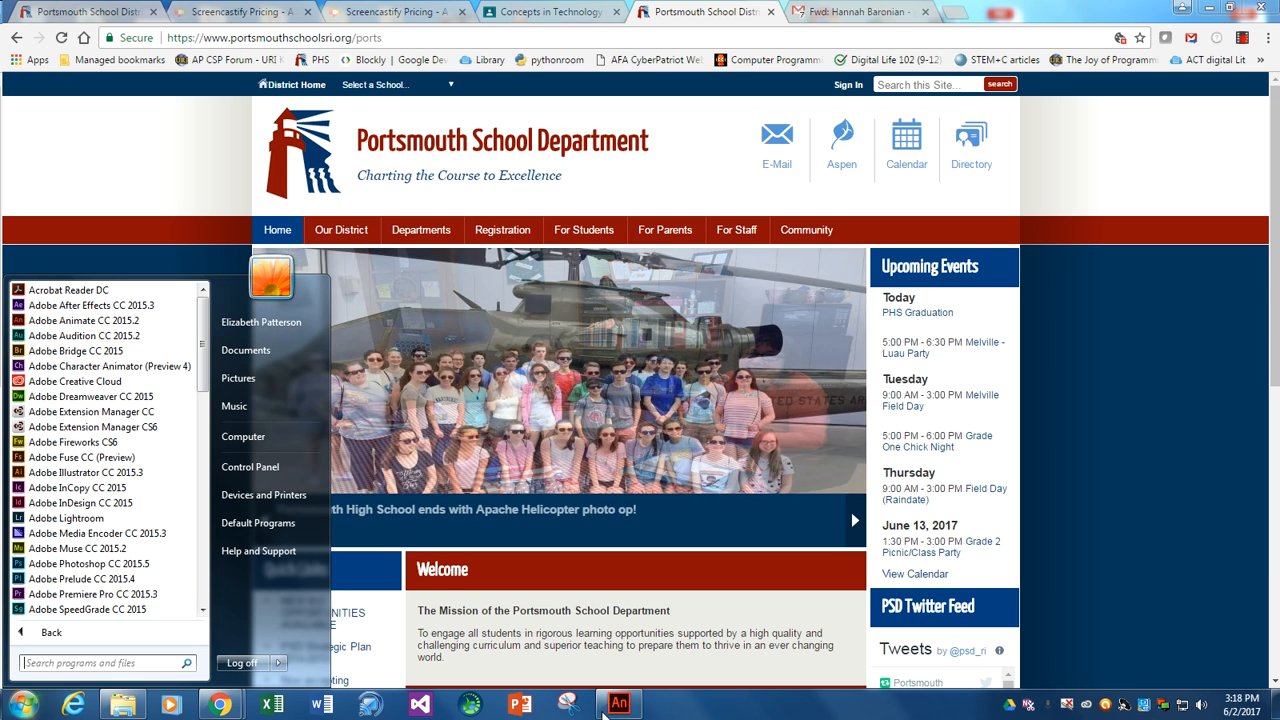
# - Switch to Adobe Animate
pyautogui.click(610, 706)
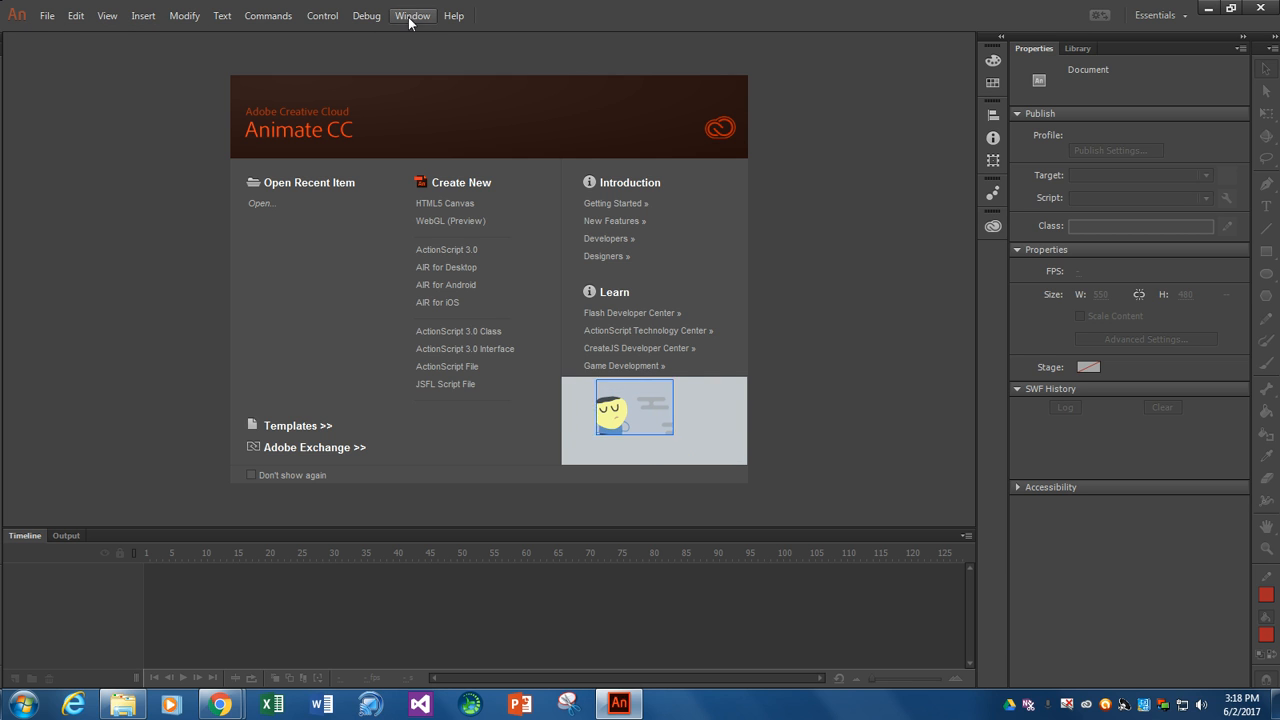
pyautogui.click(45, 18)
pyautogui.moveTo(67, 24)
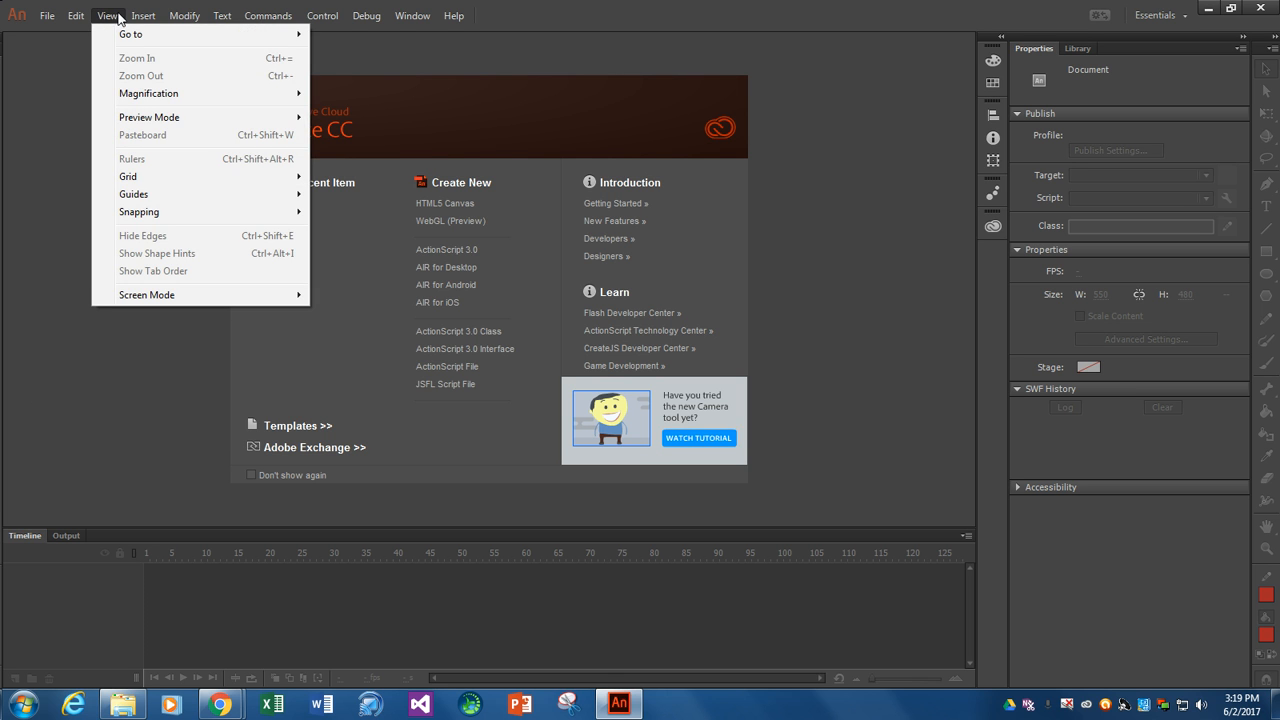
pyautogui.moveTo(144, 18)
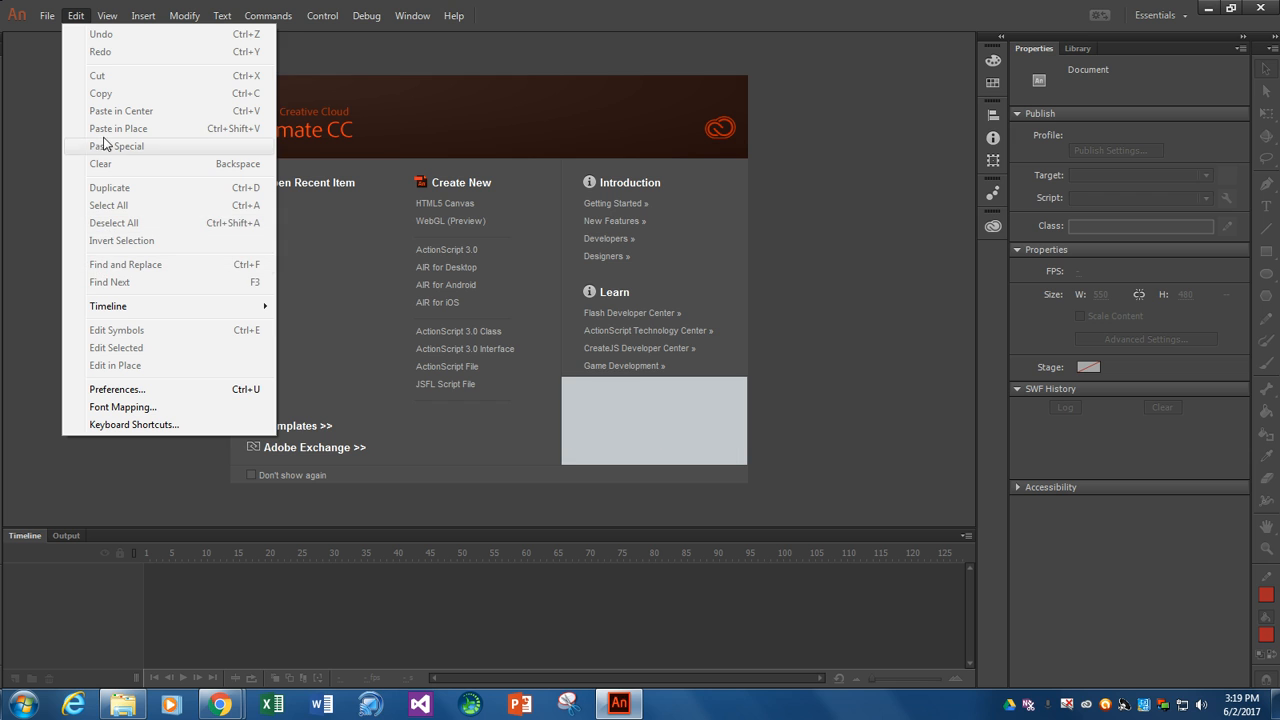
pyautogui.click(549, 51)
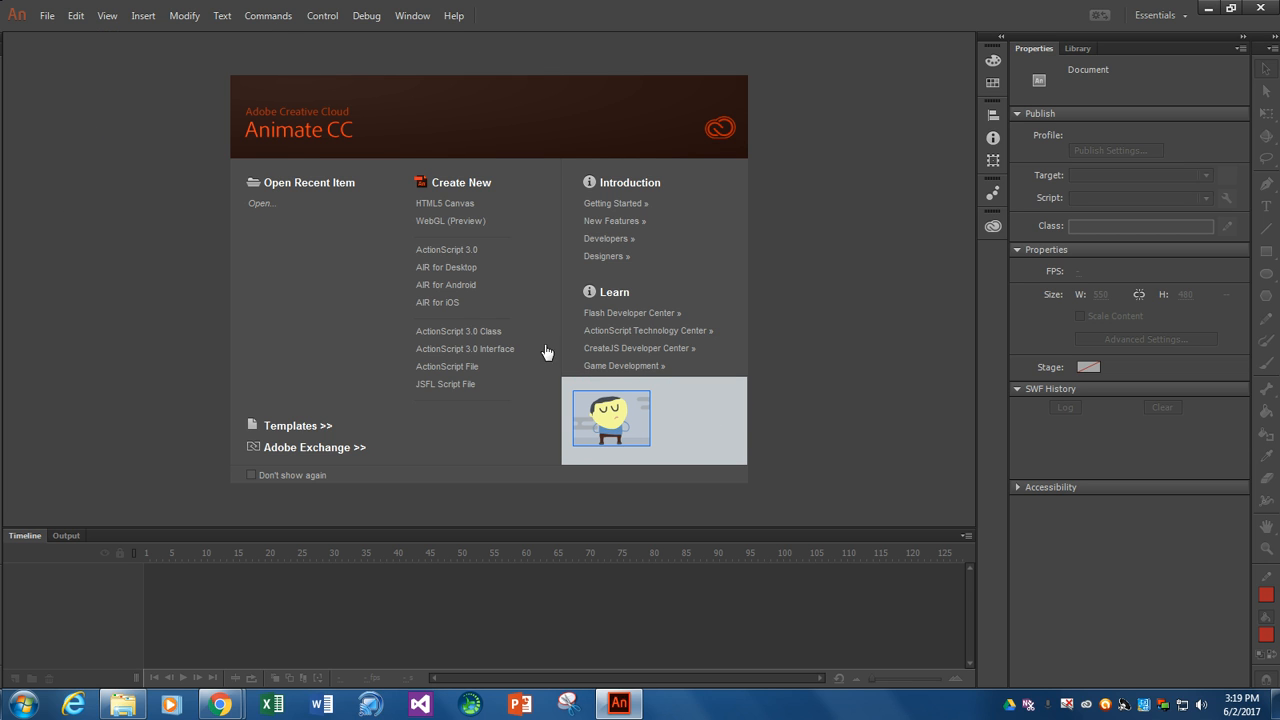
# - Create a new ActionScript 3.0 document and switch to the Classic workspace with the CC Libraries panel collapsed
pyautogui.click(446, 250)
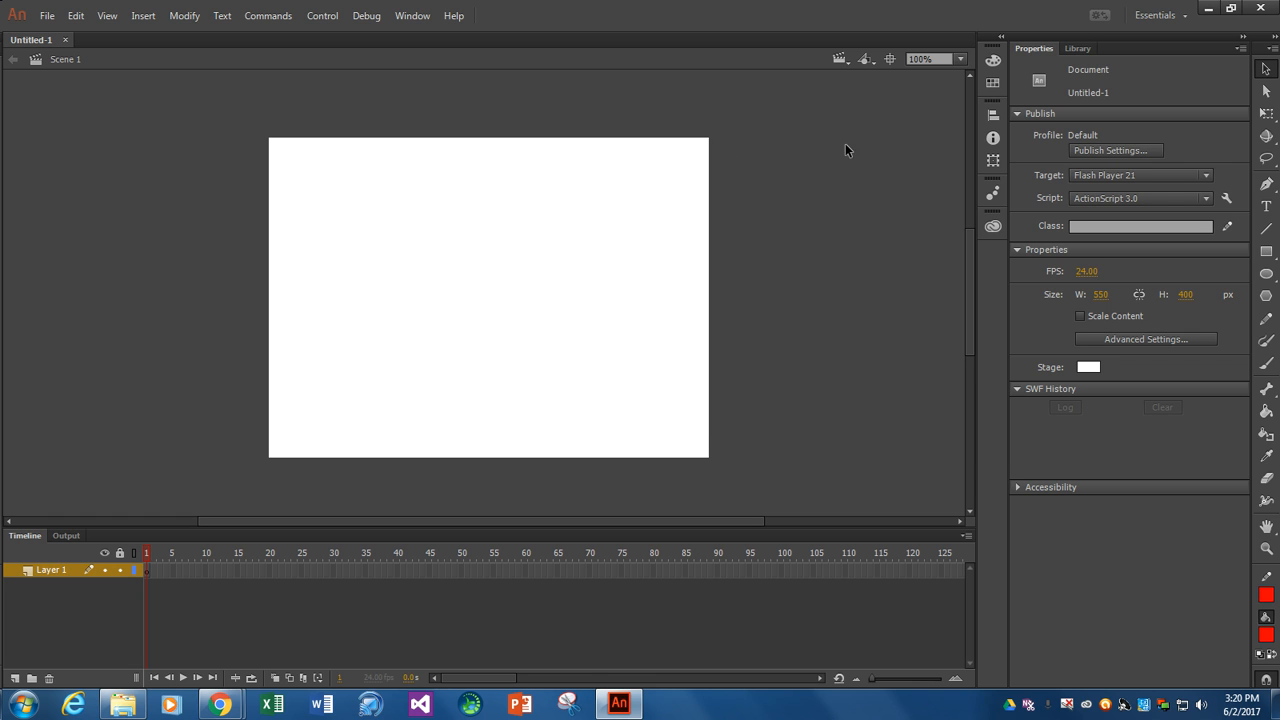
pyautogui.click(1186, 22)
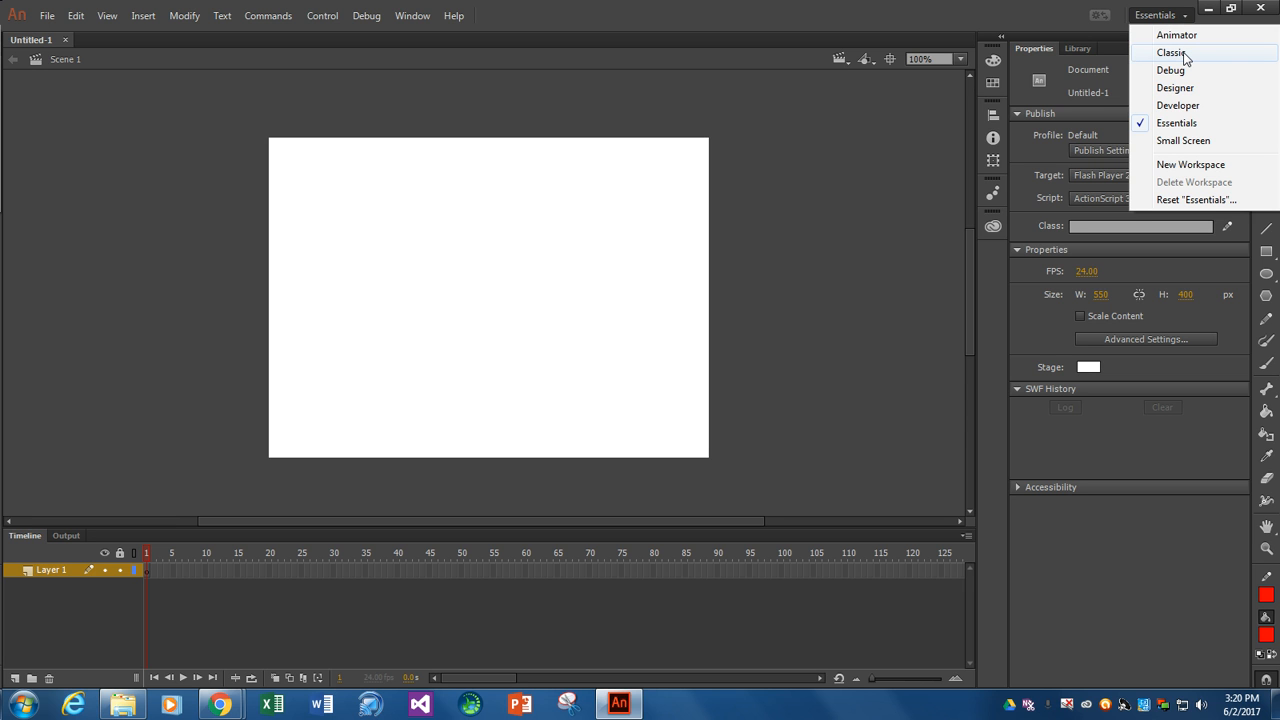
pyautogui.click(1172, 52)
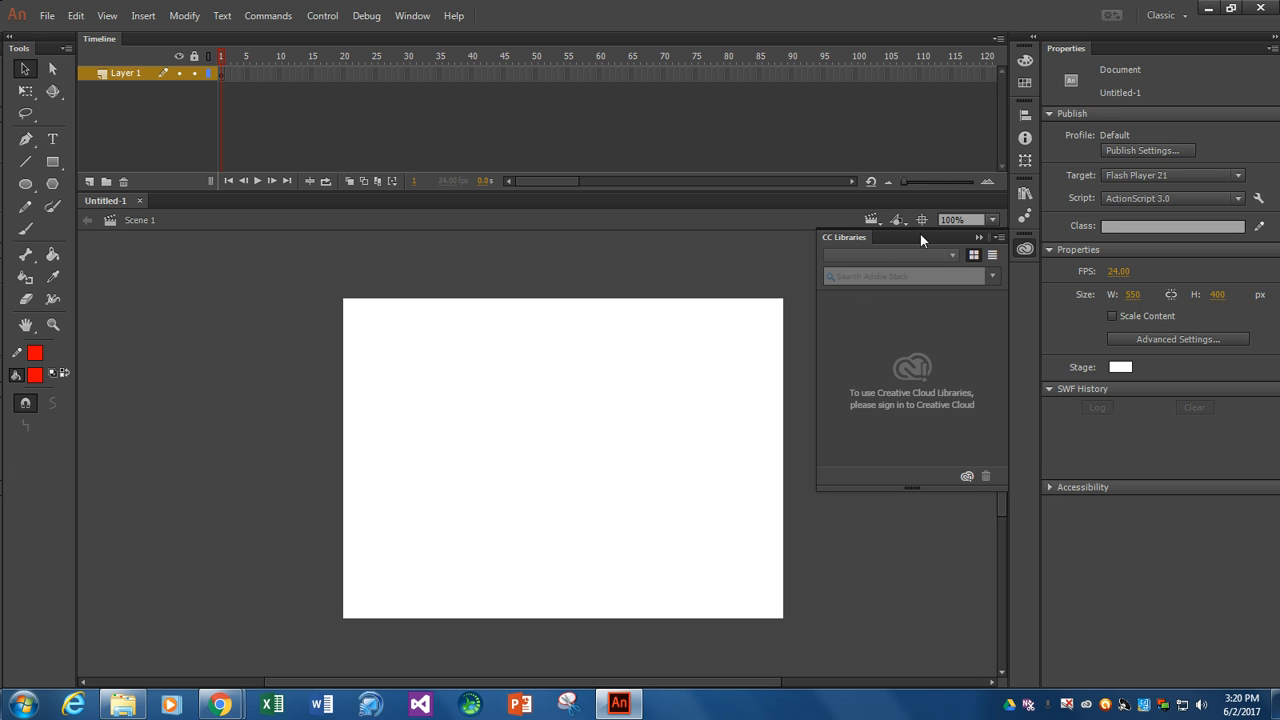
pyautogui.click(977, 237)
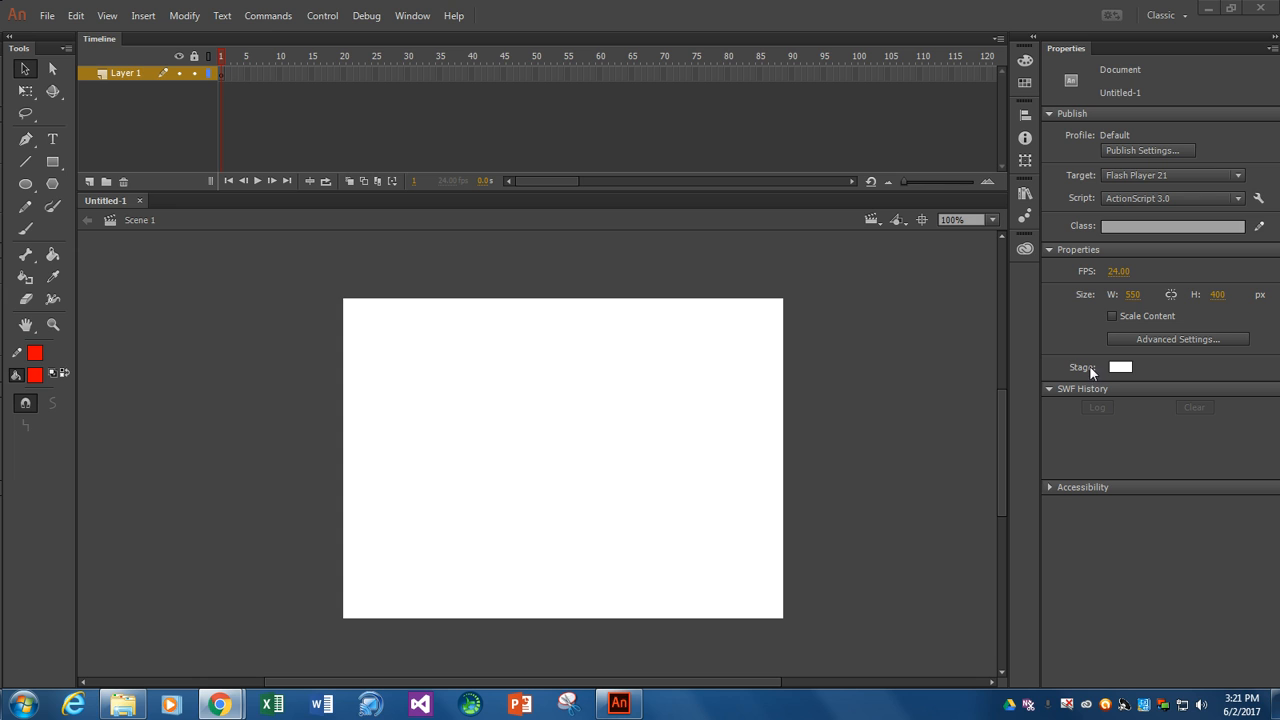
# - Set the document's frame rate to 12 FPS and the stage colour to black (#000000)
pyautogui.click(1116, 272)
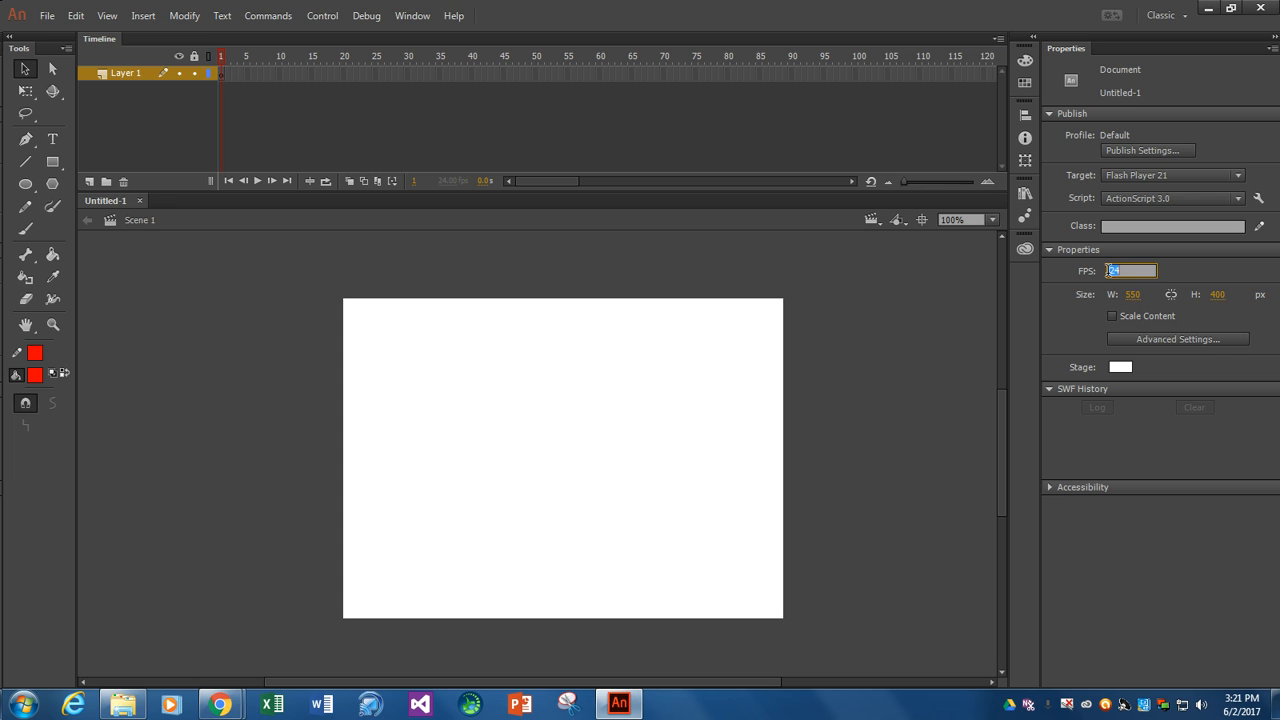
pyautogui.write('12')
pyautogui.press('Return')
pyautogui.click(1120, 368)
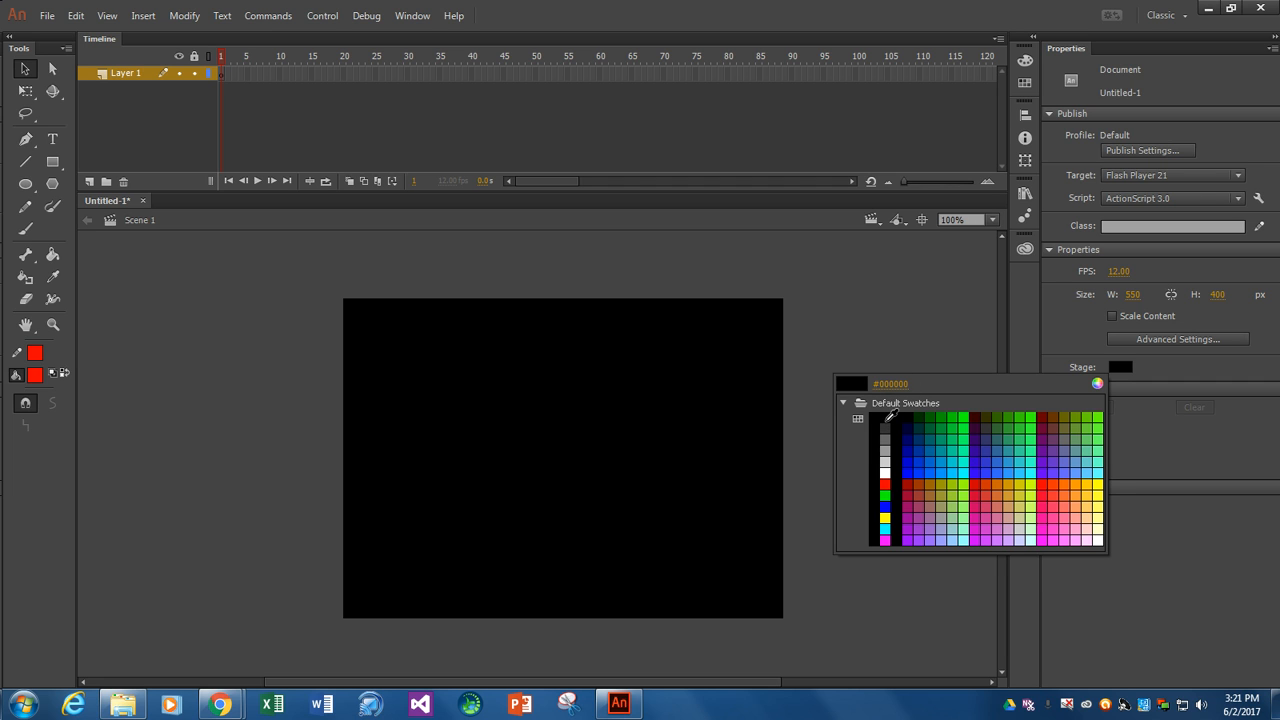
pyautogui.click(886, 419)
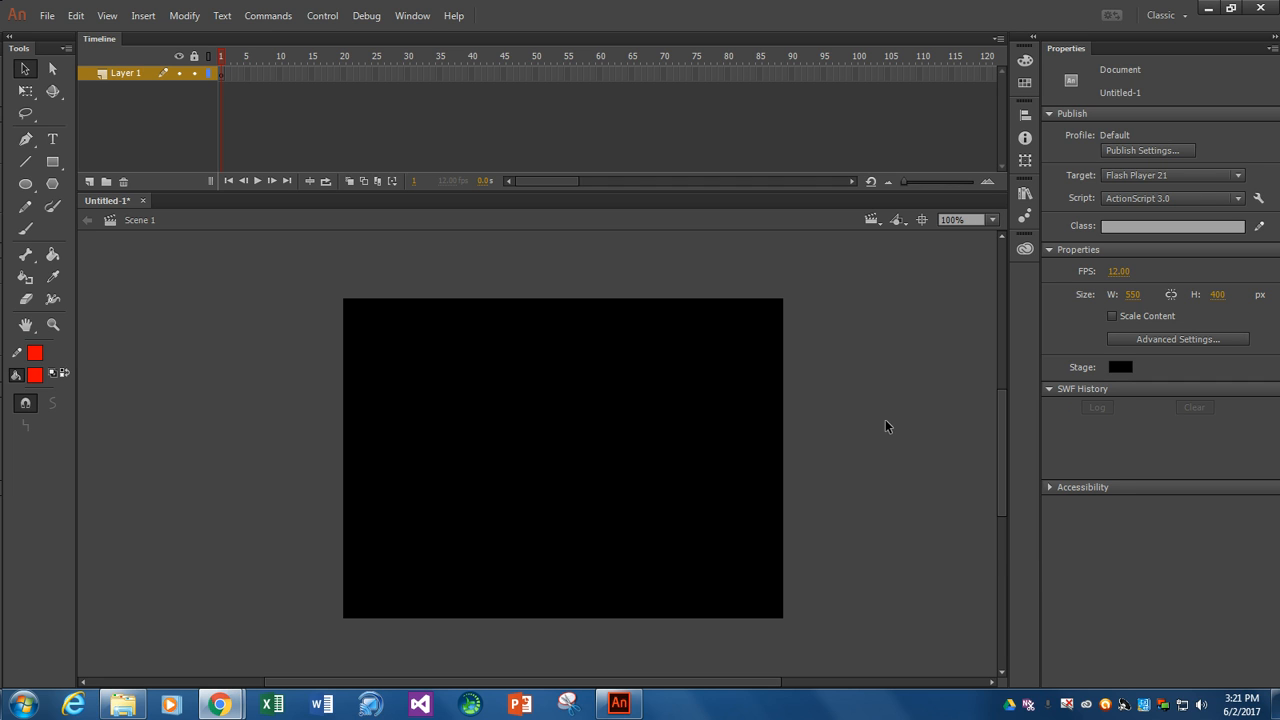
pyautogui.click(54, 206)
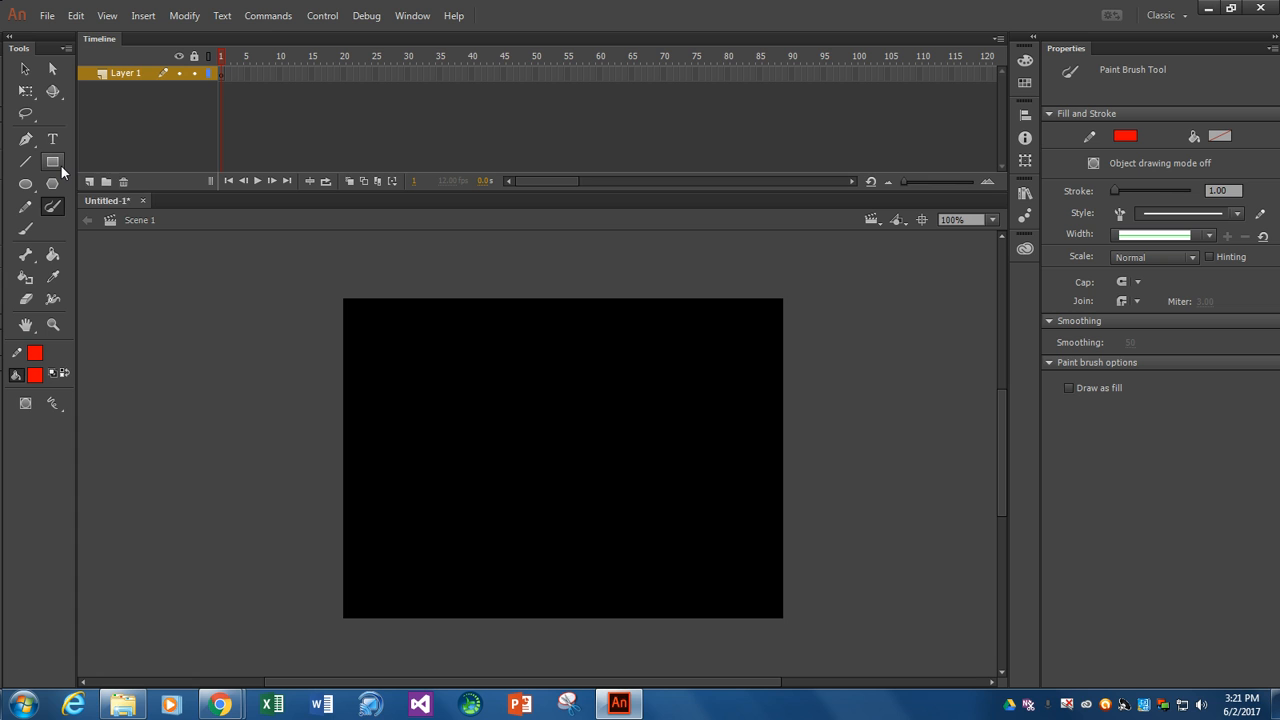
pyautogui.click(60, 168)
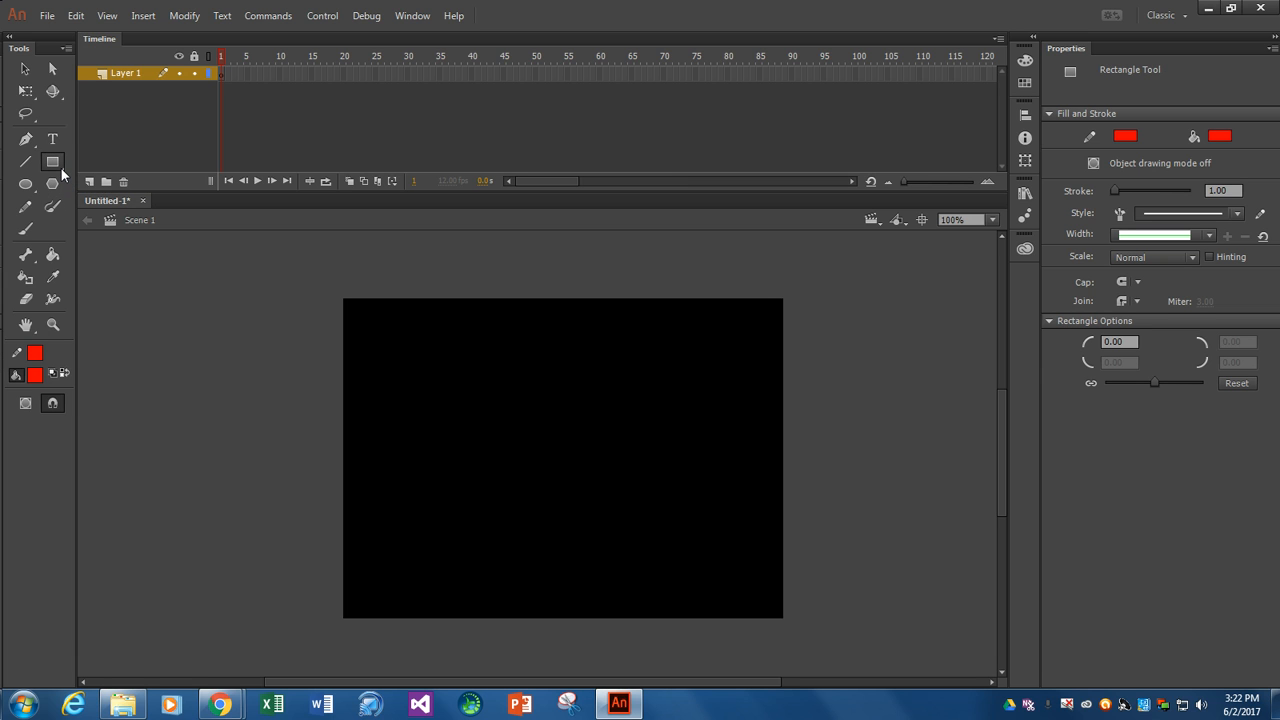
pyautogui.click(60, 170)
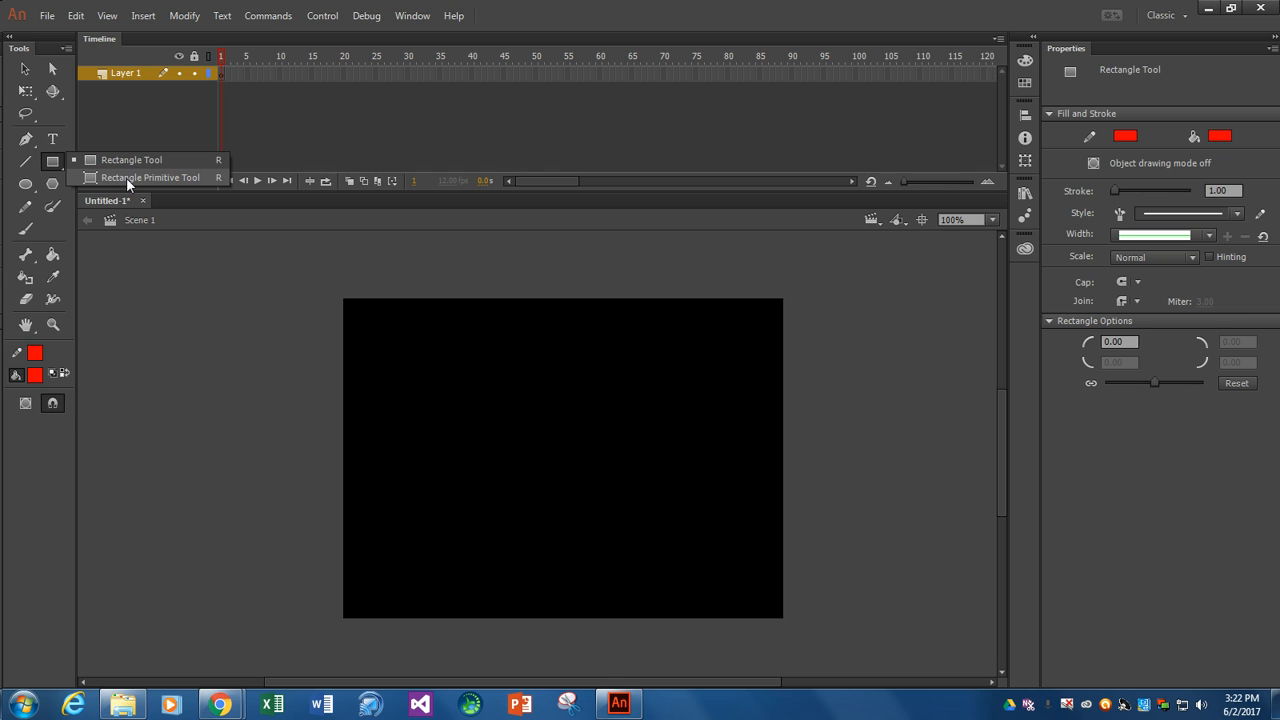
pyautogui.click(27, 140)
pyautogui.click(35, 147)
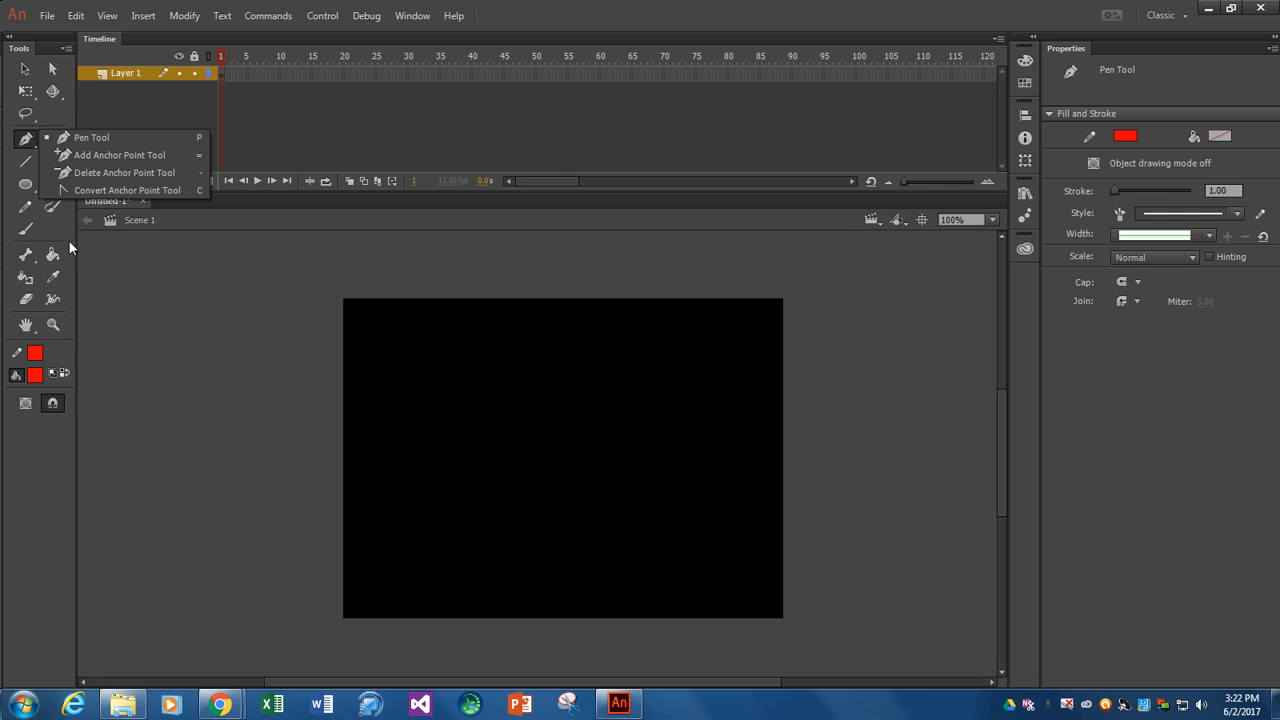
# - Set the Paint Brush tool's drawing mode to Smooth, leaving object drawing off
pyautogui.click(50, 209)
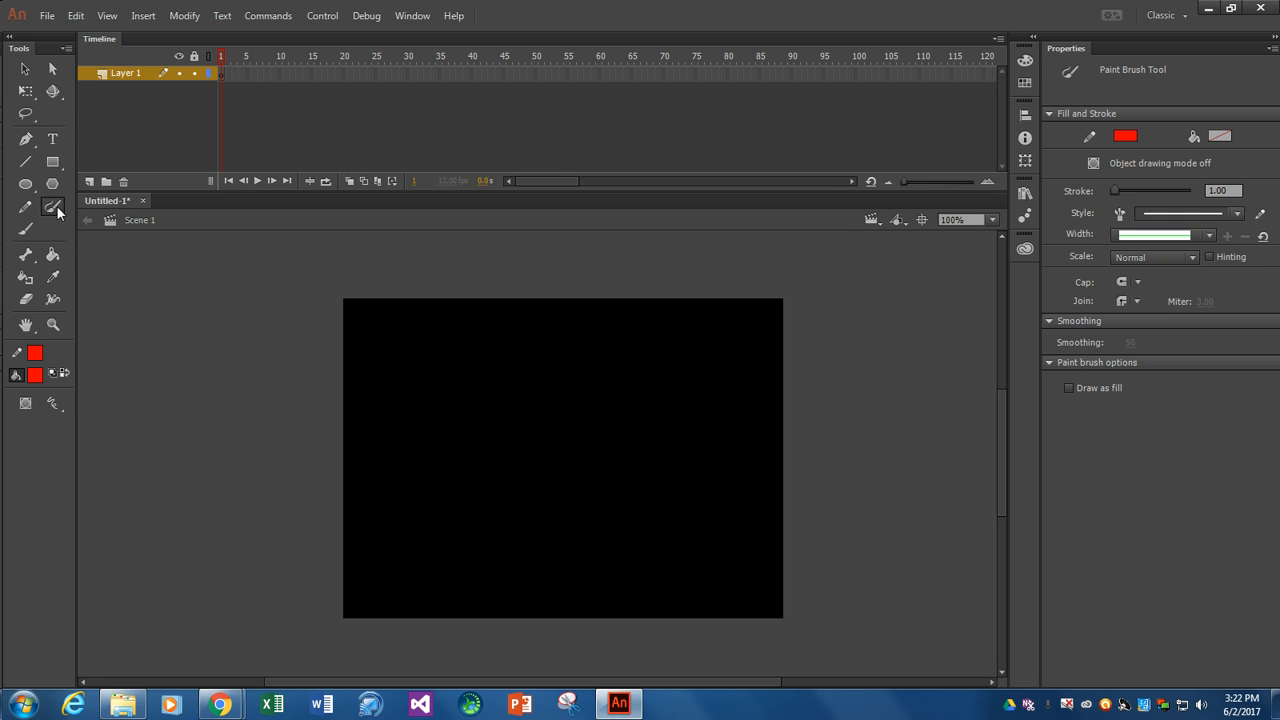
pyautogui.click(56, 408)
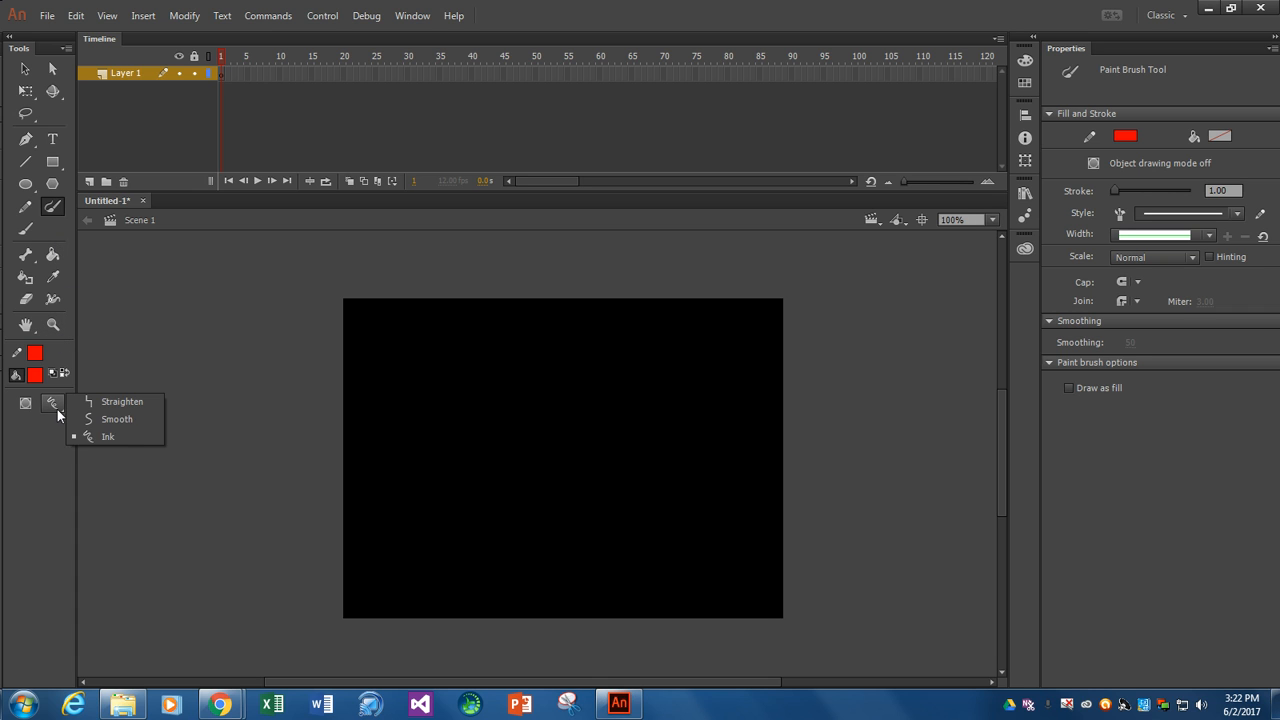
pyautogui.click(115, 418)
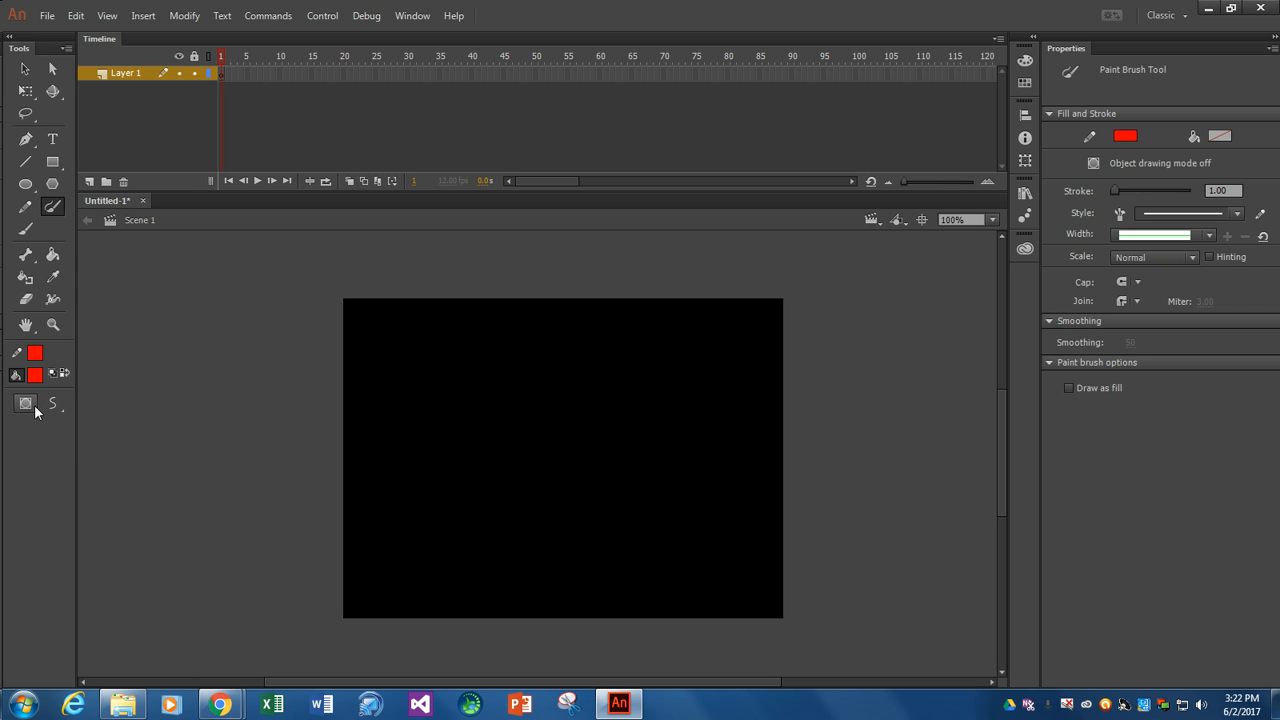
pyautogui.click(29, 404)
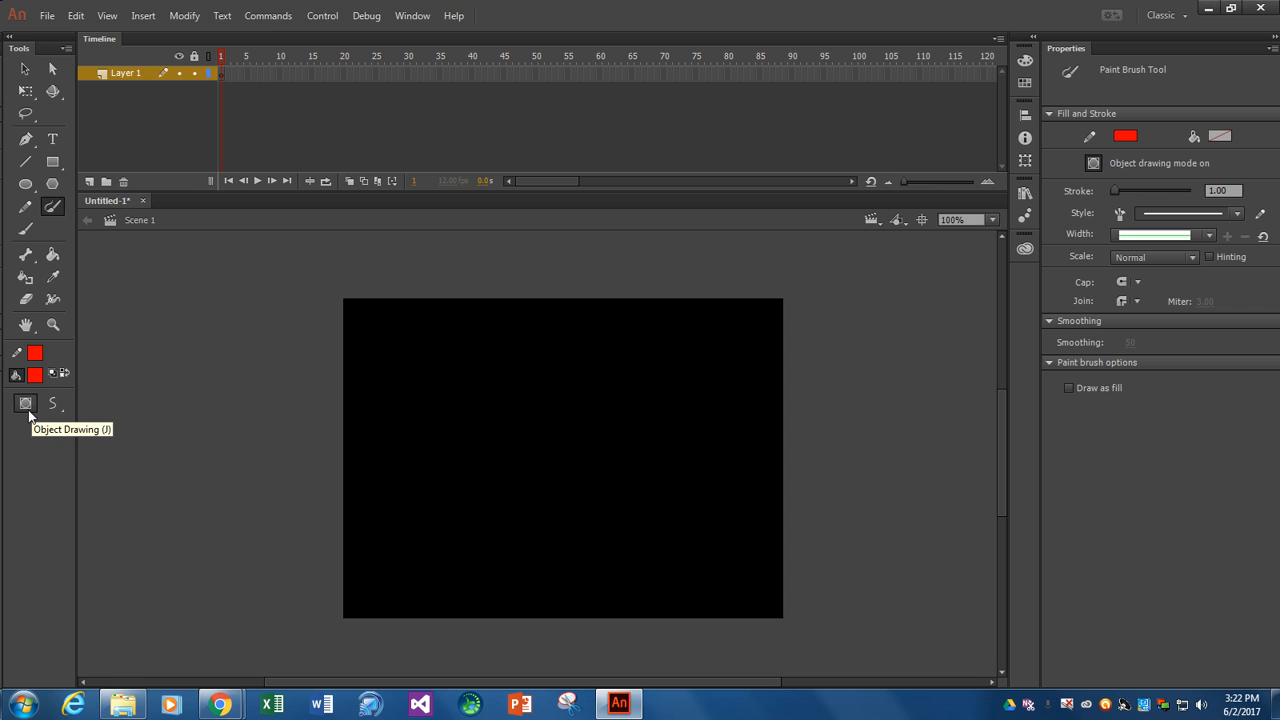
pyautogui.click(55, 404)
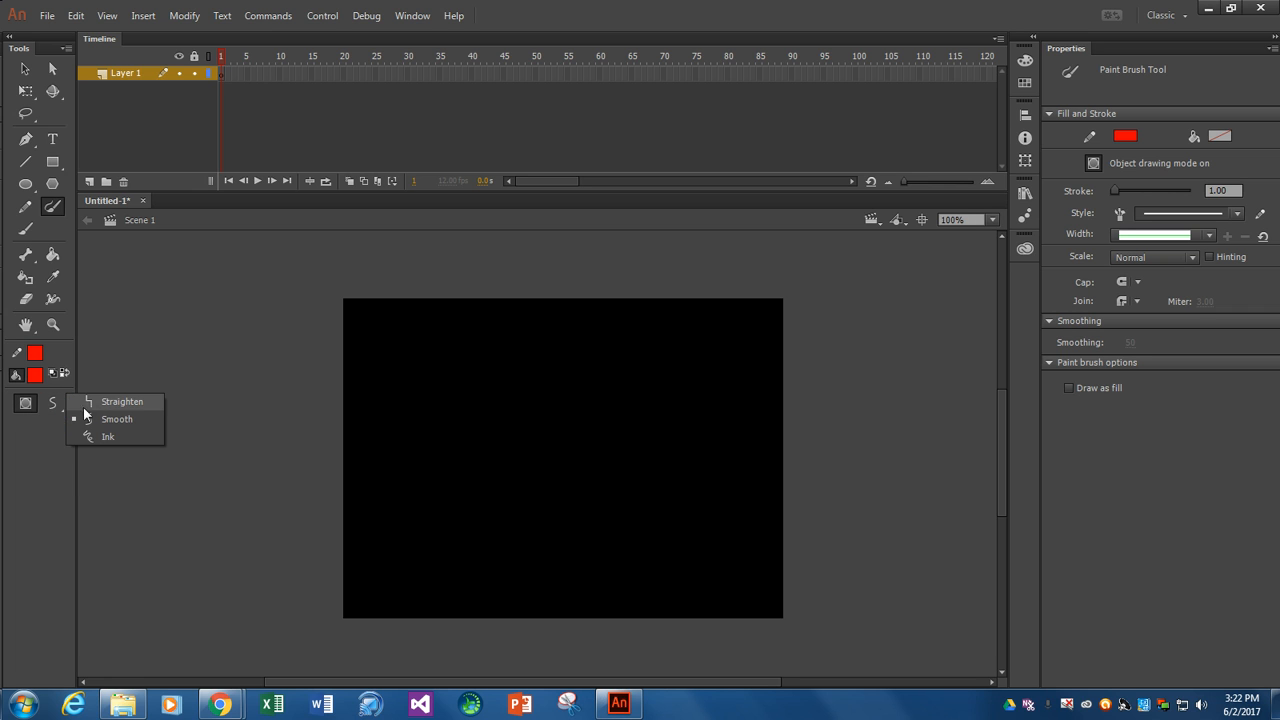
pyautogui.click(114, 418)
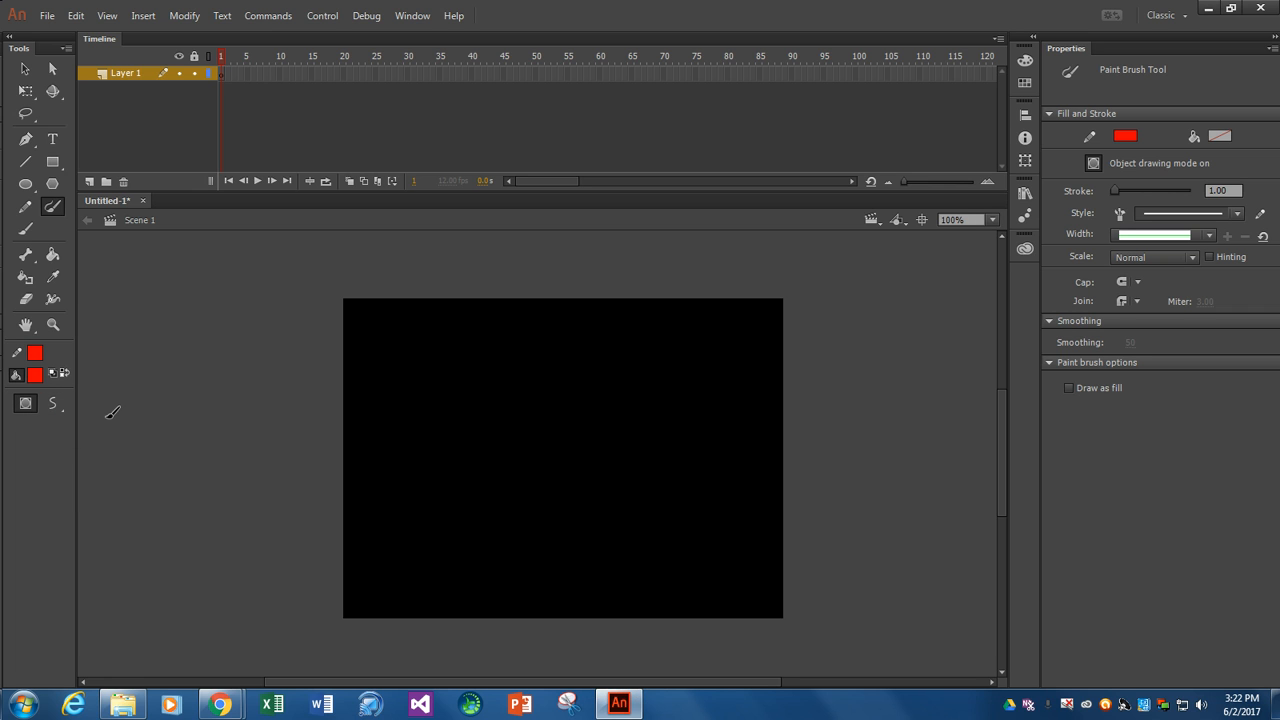
pyautogui.click(27, 404)
# - Set up the Brush tool with a round tip, the fourth-smallest brush size and the rainbow gradient fill
pyautogui.click(20, 230)
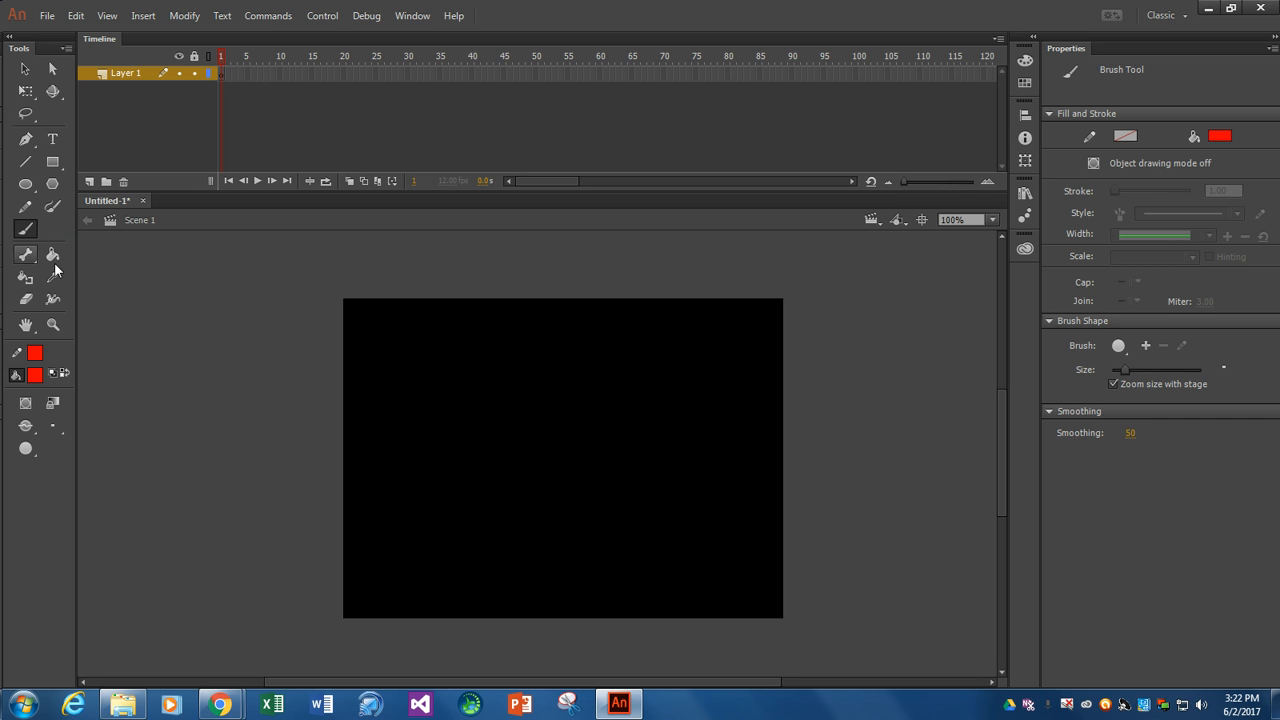
pyautogui.click(55, 428)
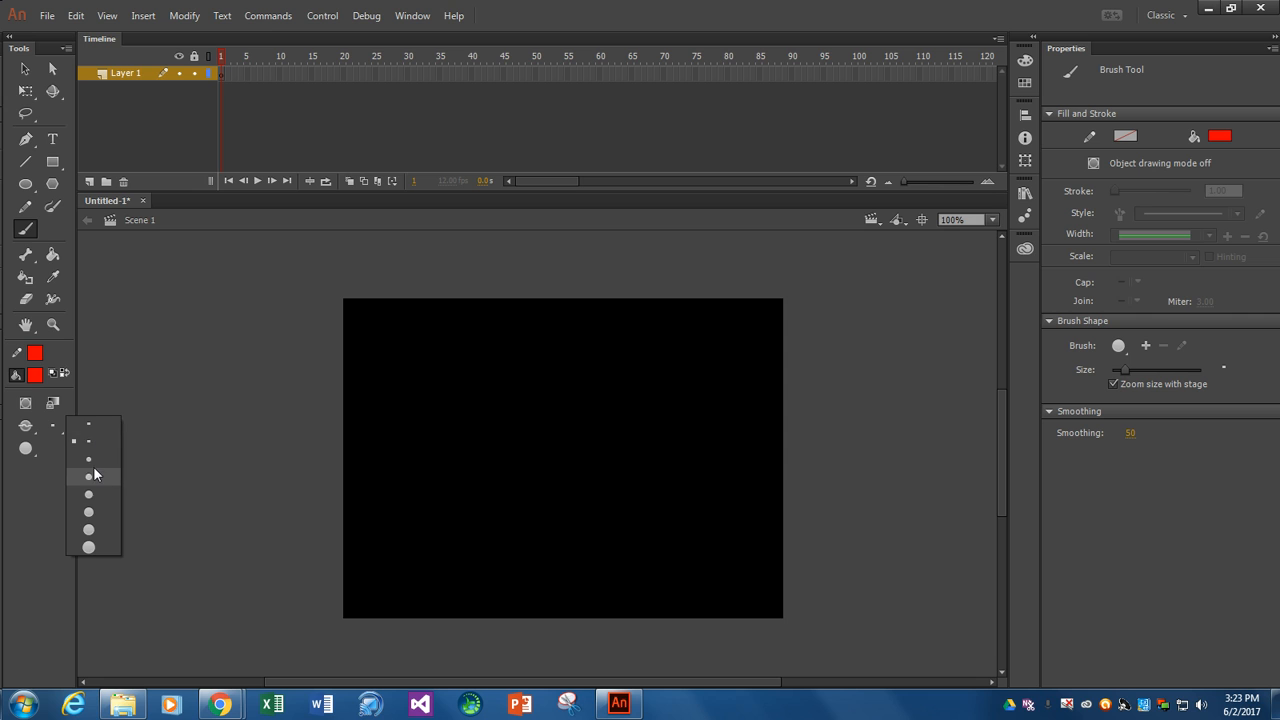
pyautogui.click(91, 462)
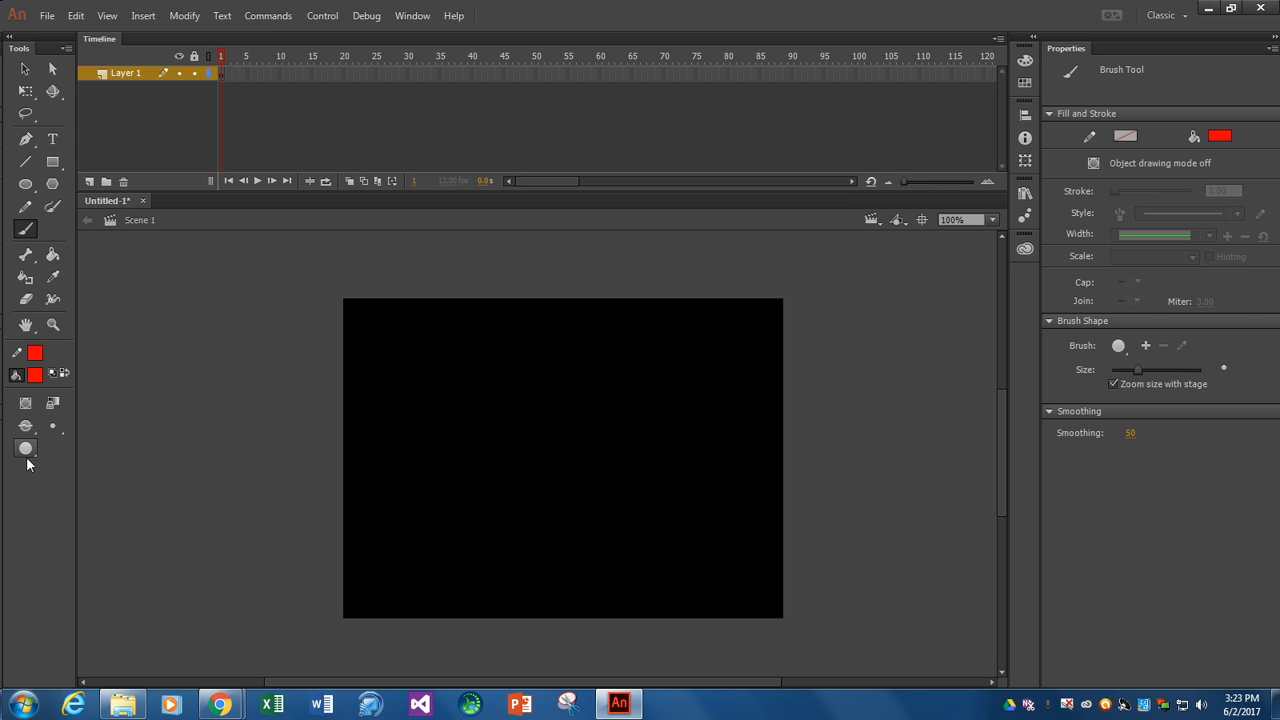
pyautogui.click(29, 452)
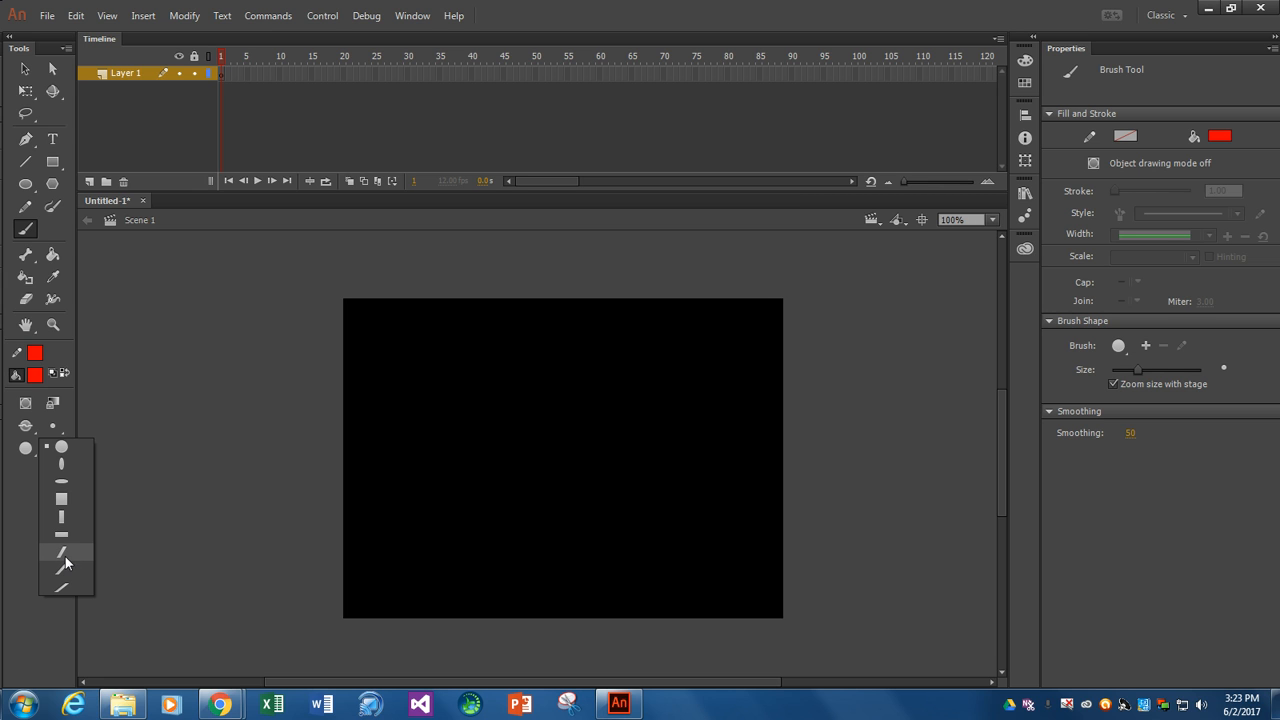
pyautogui.click(61, 449)
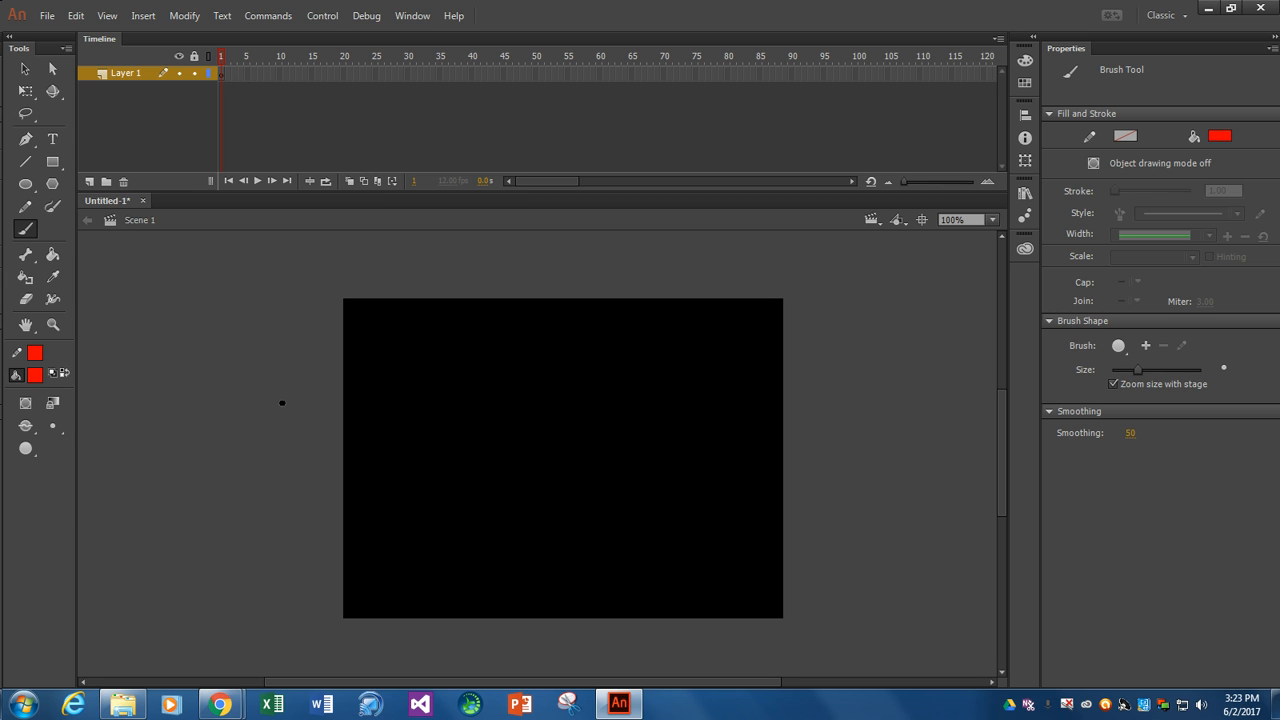
pyautogui.click(36, 377)
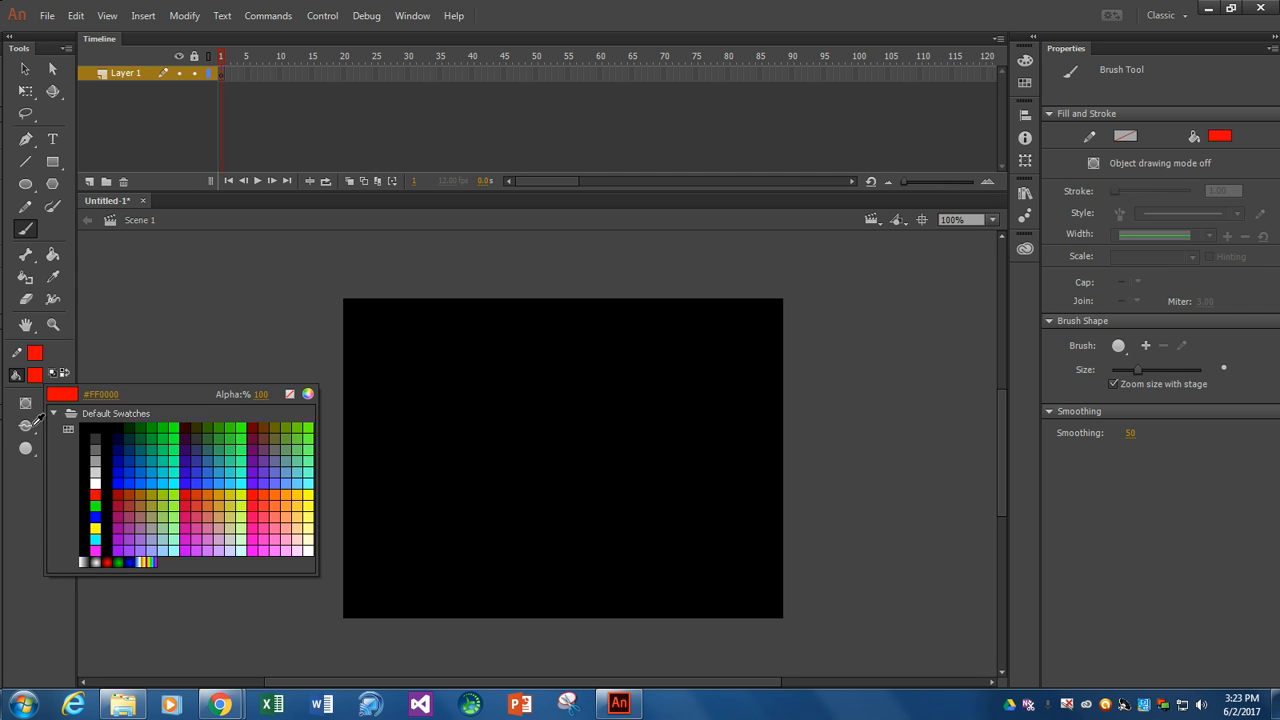
pyautogui.click(149, 561)
pyautogui.click(56, 433)
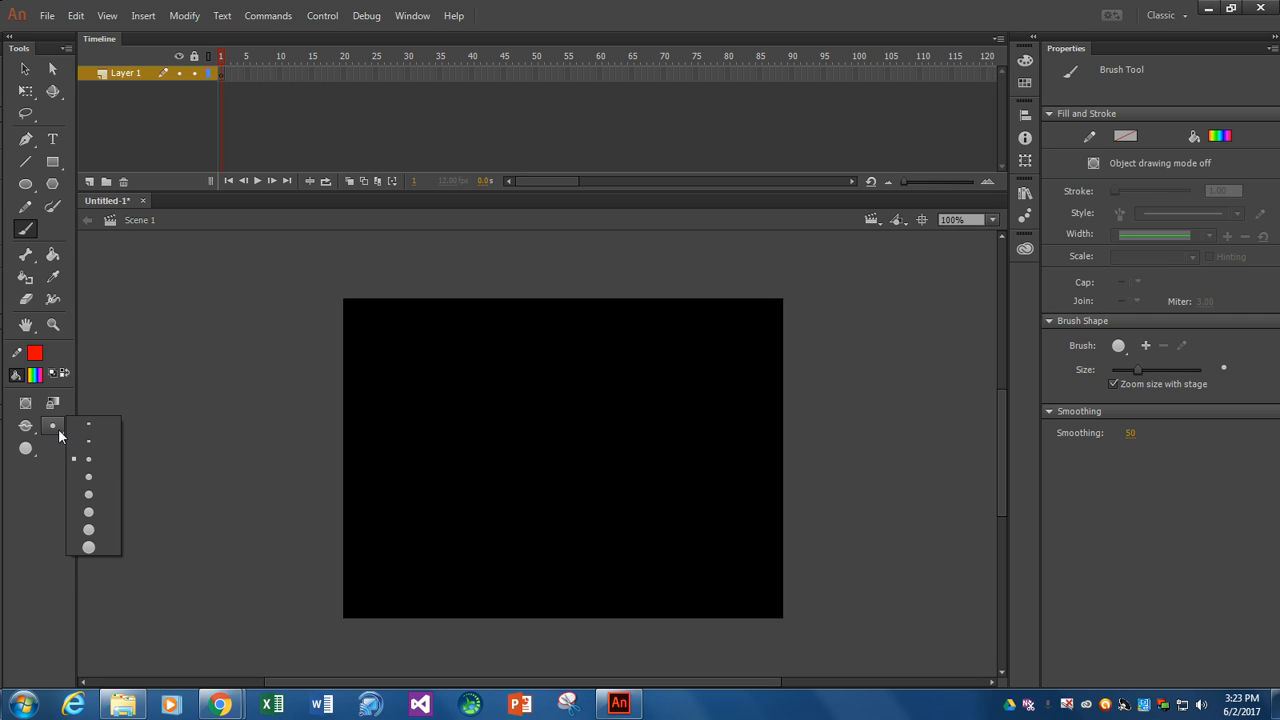
pyautogui.click(86, 479)
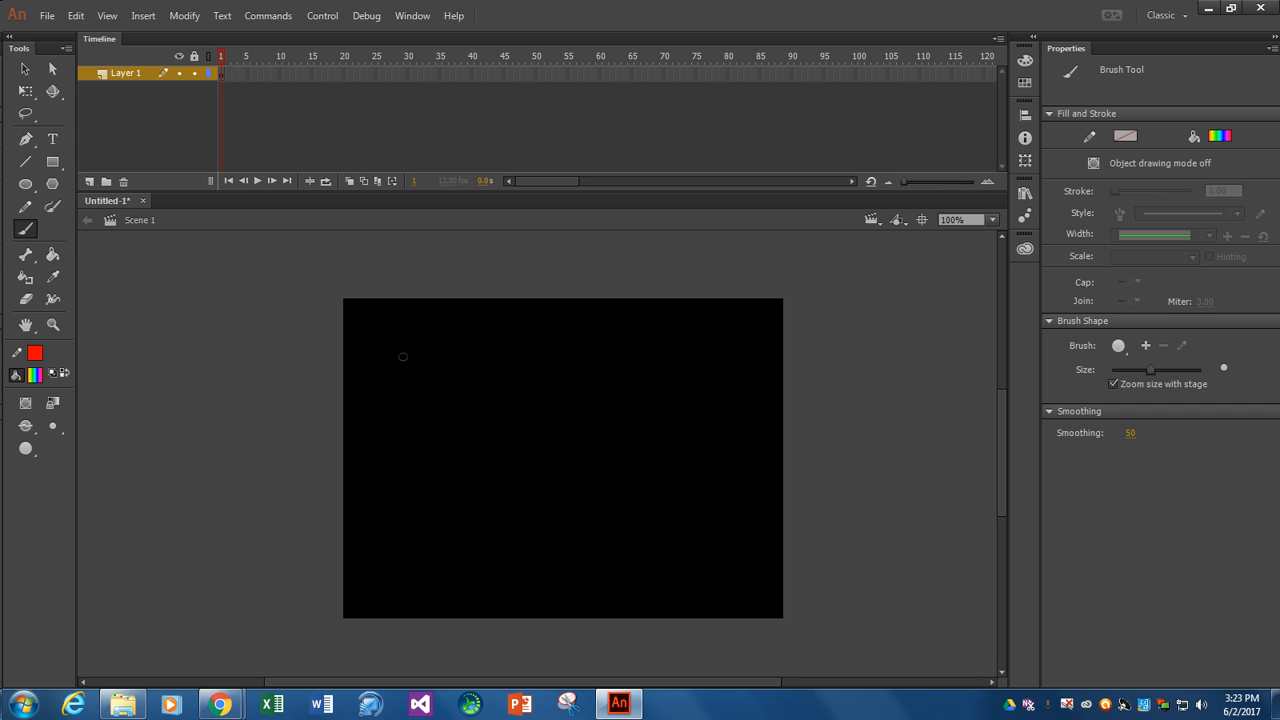
# - Paint a letter F in the upper-left part of the stage, one stroke at a time, inserting new keyframes between strokes
pyautogui.press('F6')
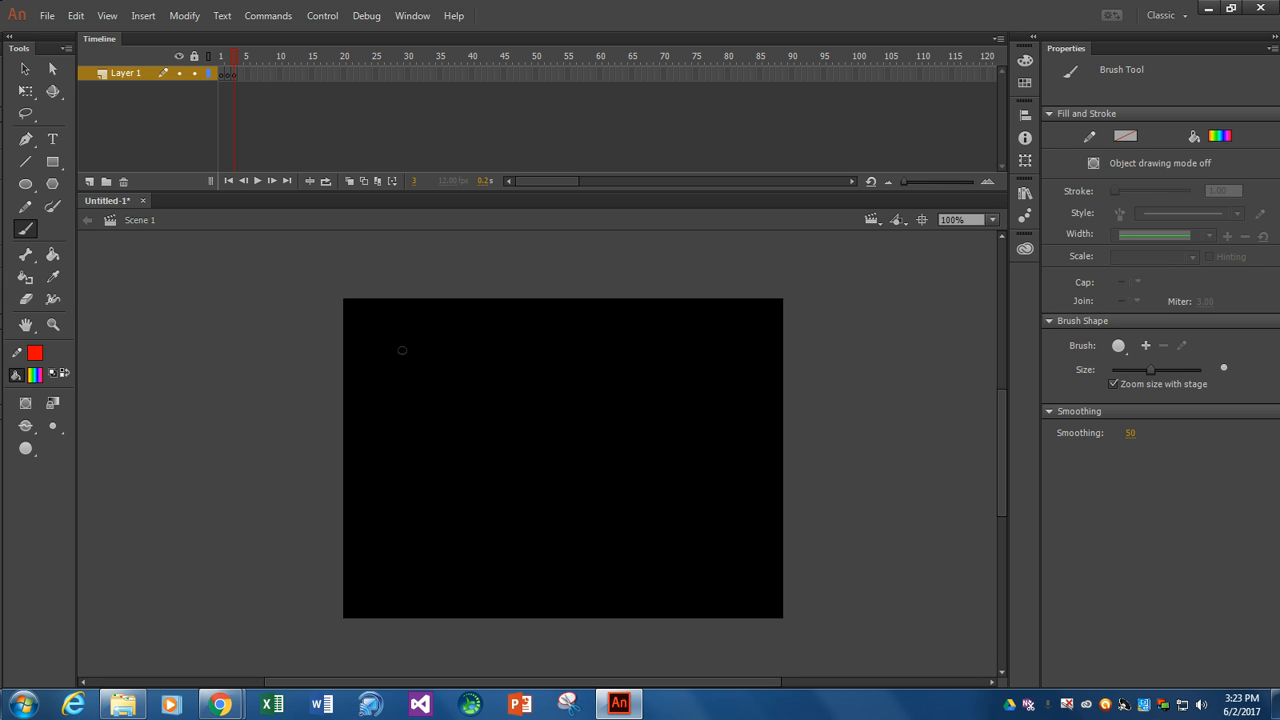
pyautogui.moveTo(402, 350); pyautogui.dragTo(402, 411)
pyautogui.press('F6')
pyautogui.press('F6')
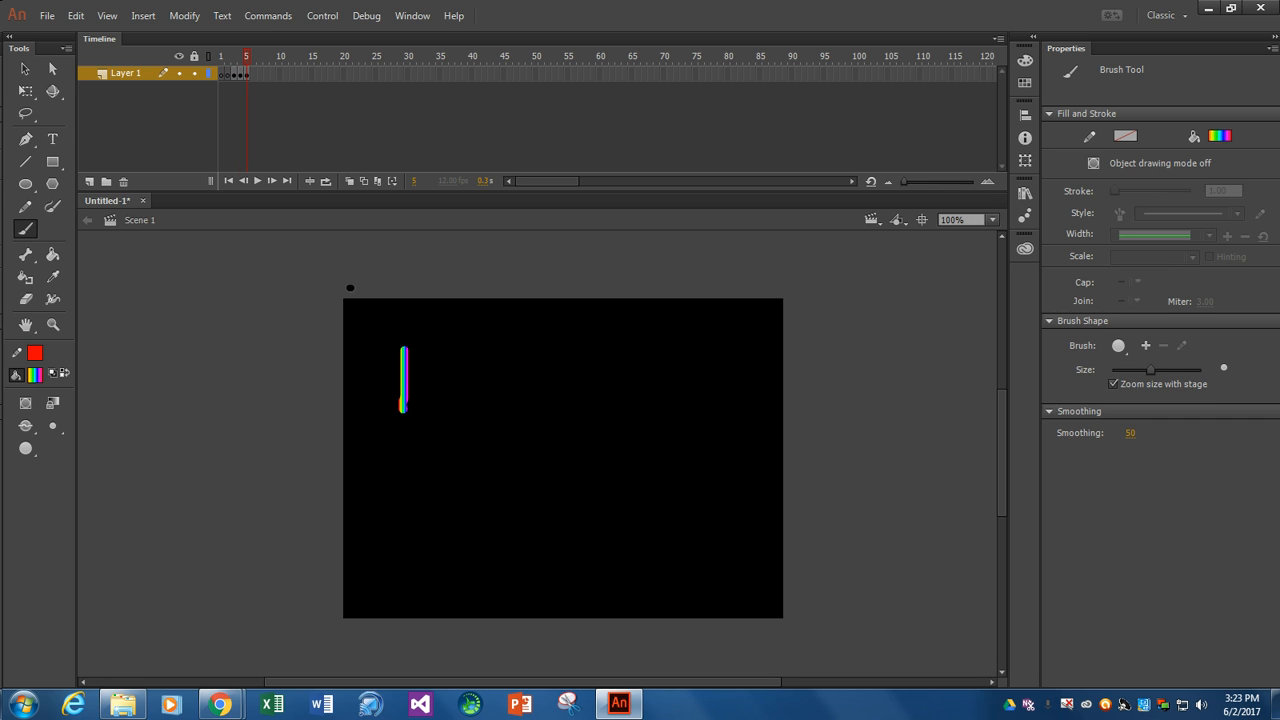
pyautogui.moveTo(402, 346); pyautogui.dragTo(454, 346)
# - Paint a numeral 6 beside the F in further keyframes, extending the animation to frame 10
pyautogui.press('F6')
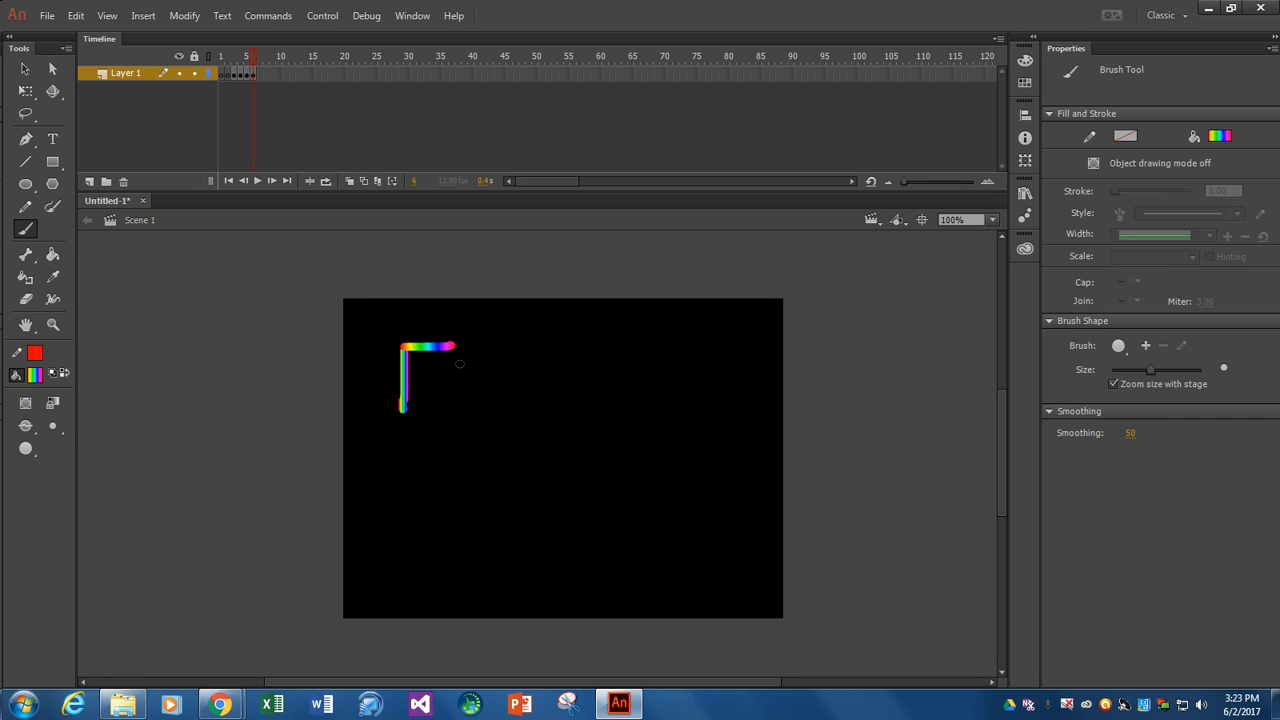
pyautogui.moveTo(403, 382); pyautogui.dragTo(430, 382)
pyautogui.press('F6')
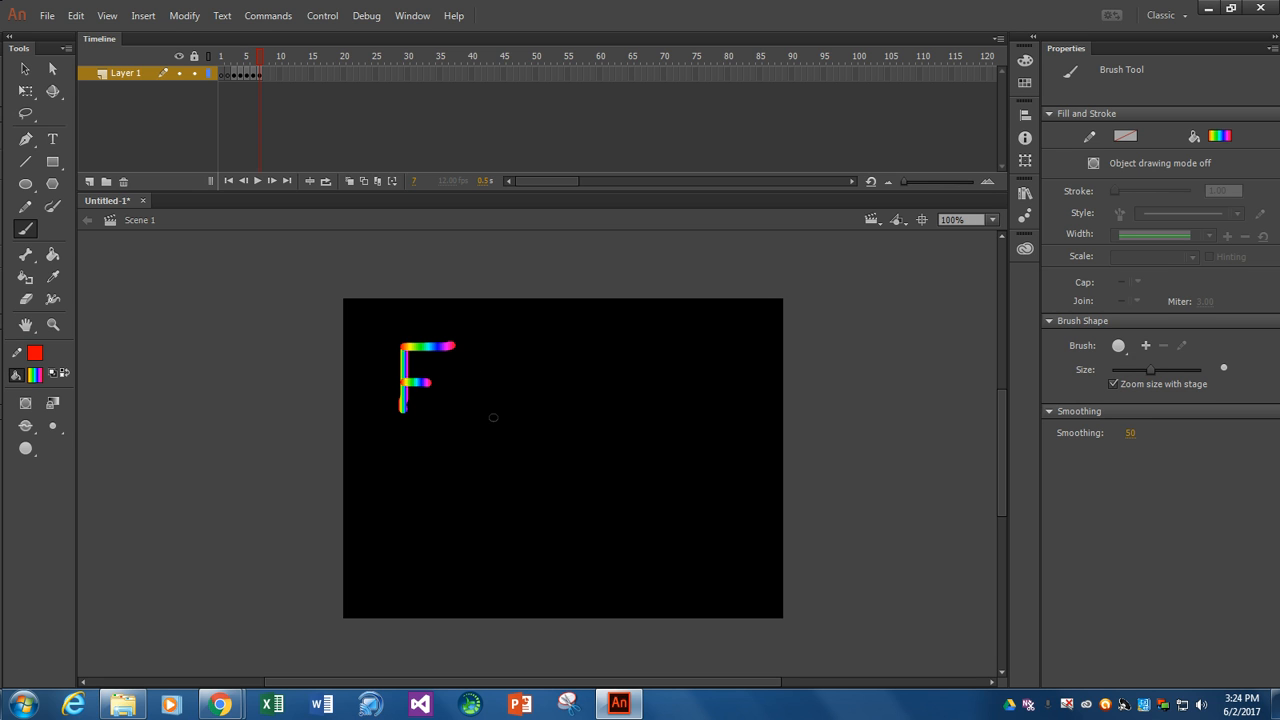
pyautogui.moveTo(483, 343)
pyautogui.mouseDown()
pyautogui.moveTo(497, 413)
pyautogui.moveTo(470, 398)
pyautogui.mouseUp()
pyautogui.press('F6')
pyautogui.press('F6')
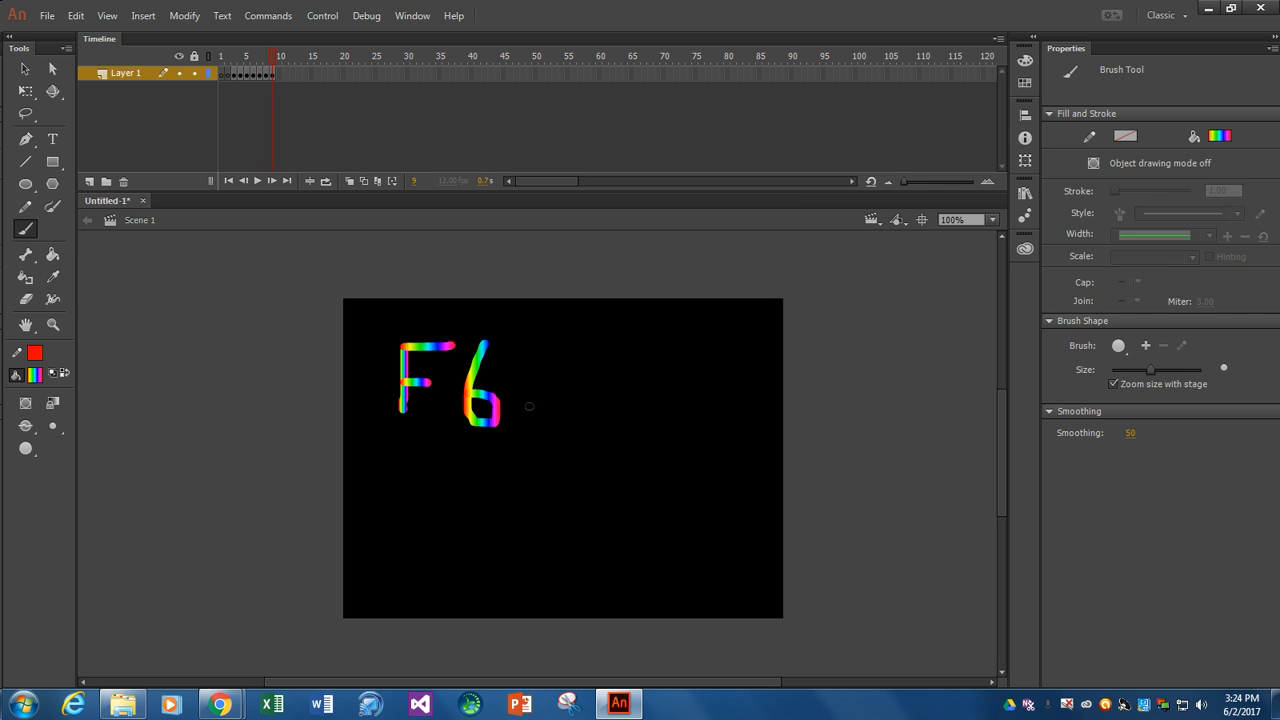
pyautogui.press('F6')
# - Play the F6 animation on the timeline, test it as a movie, and close the test window
pyautogui.press('Return')
pyautogui.press('Return')
pyautogui.hotkey('ctrl', 'Return')
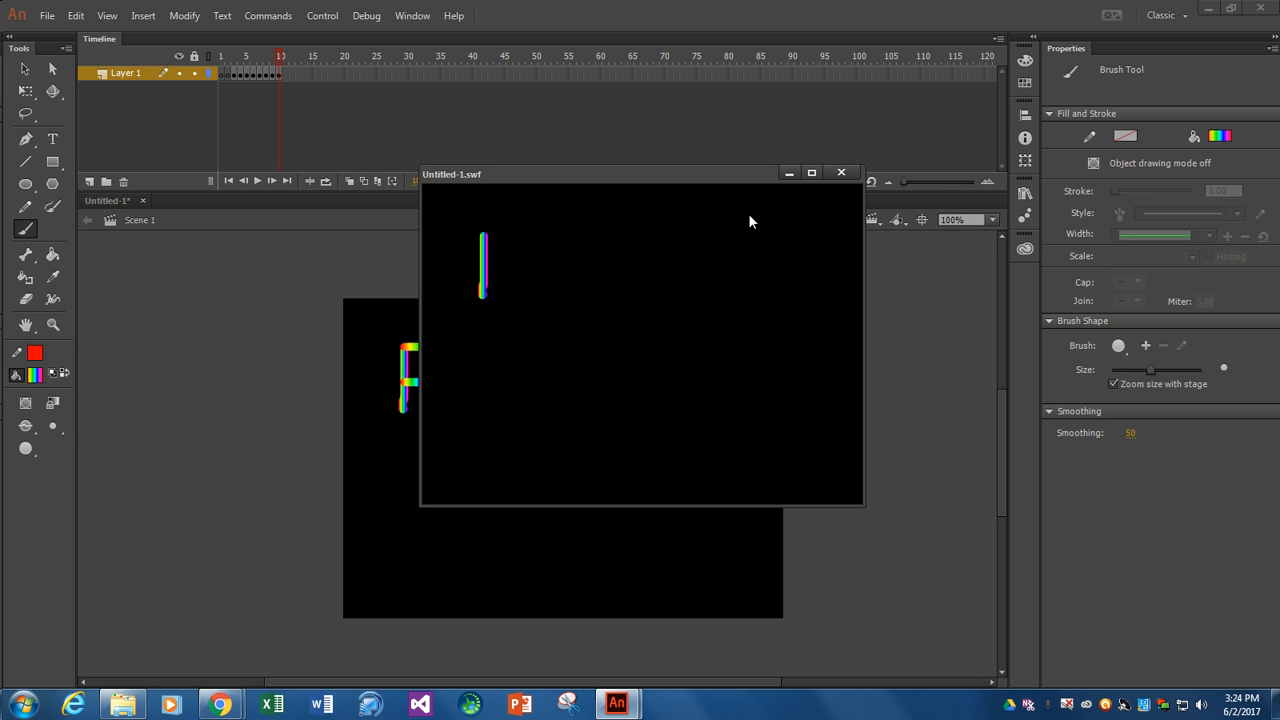
pyautogui.click(841, 174)
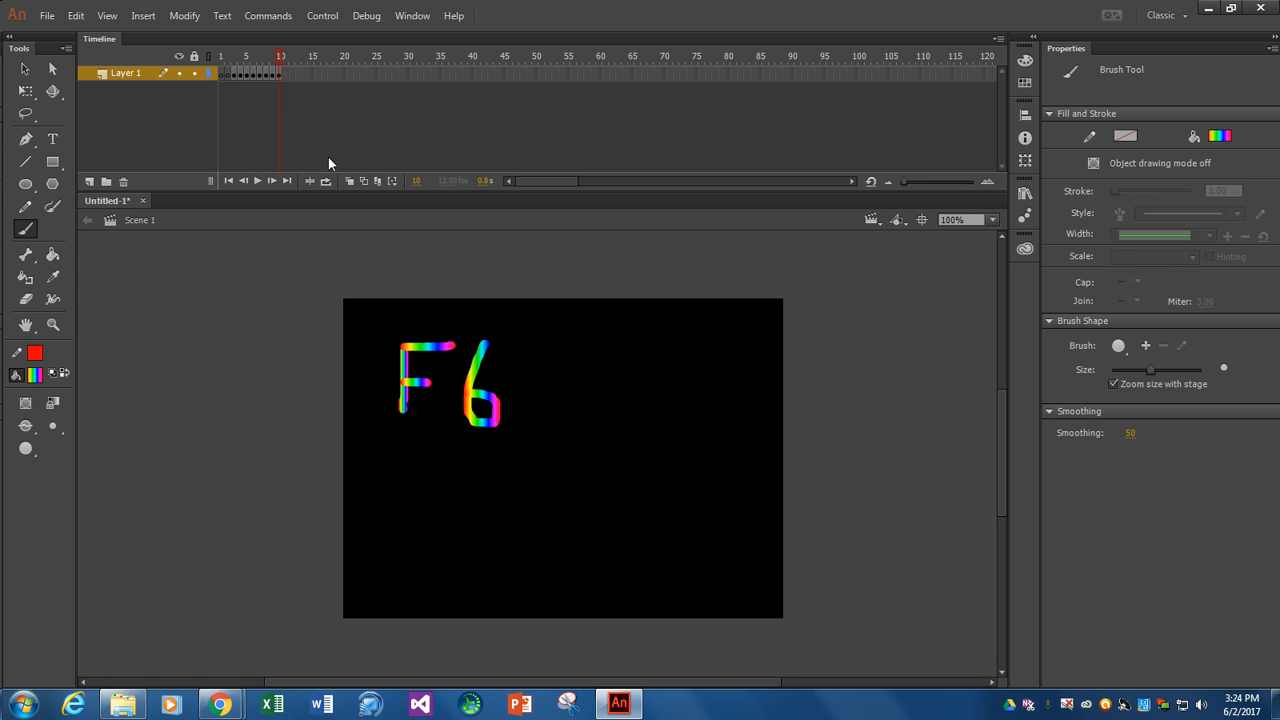
# - Insert a keyframe at frame 11, then start saving the document under a new desktop folder named FlashWork
pyautogui.press('F6')
pyautogui.click(45, 18)
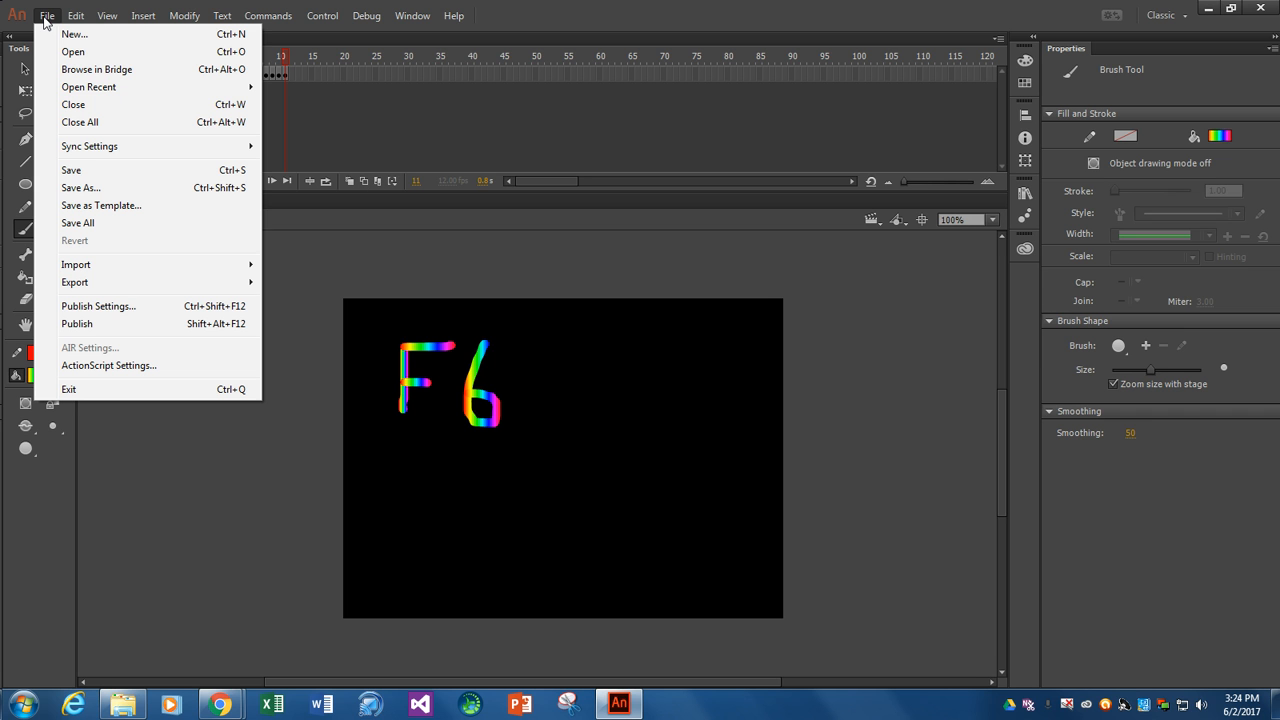
pyautogui.click(80, 188)
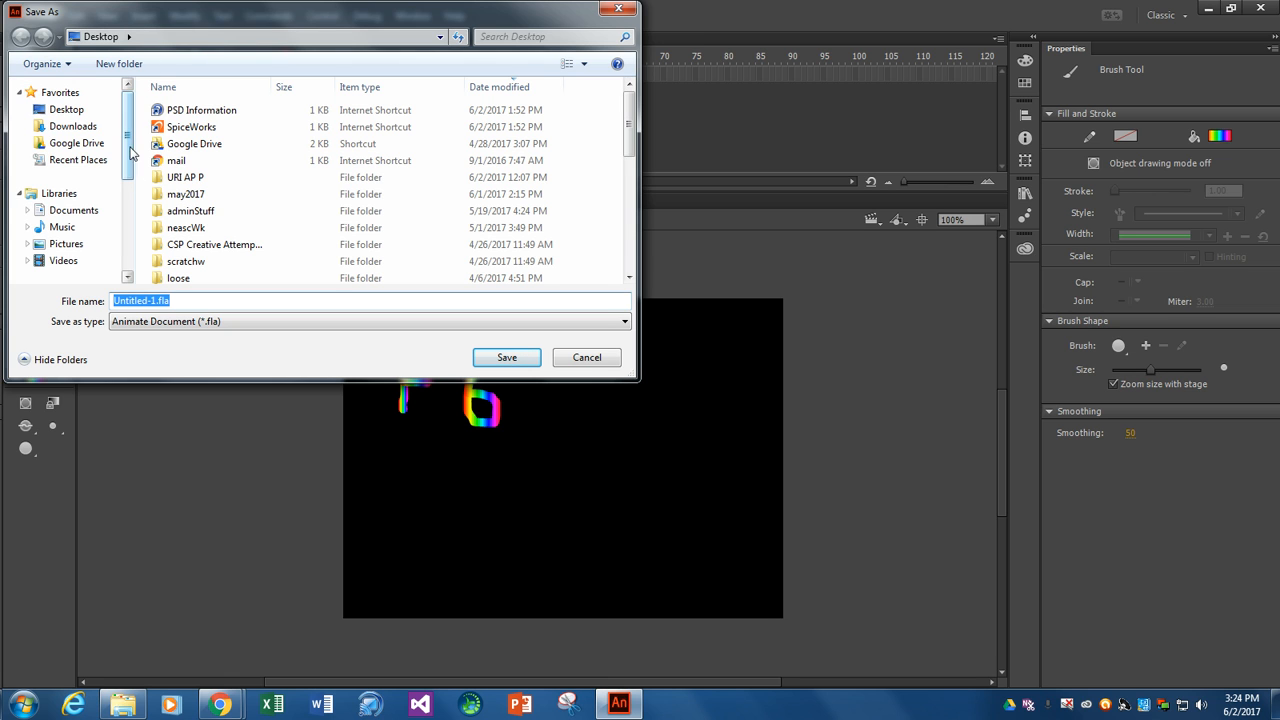
pyautogui.click(112, 64)
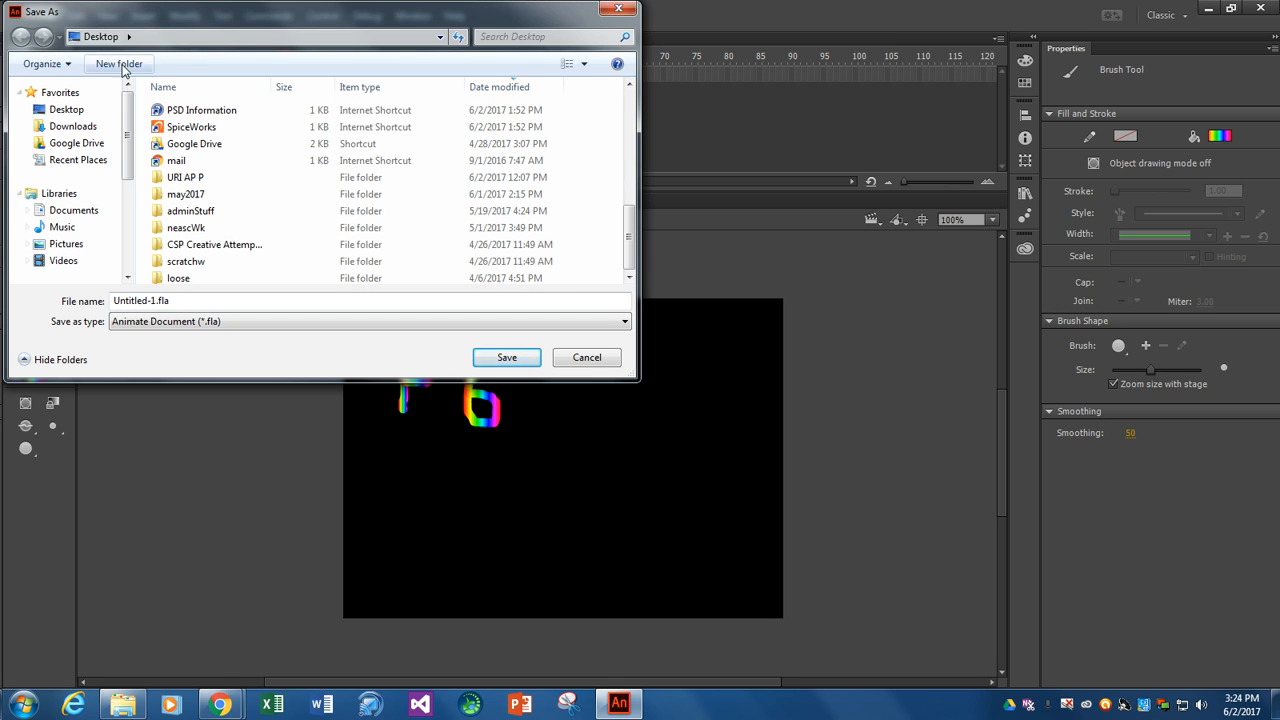
pyautogui.write('Fl')
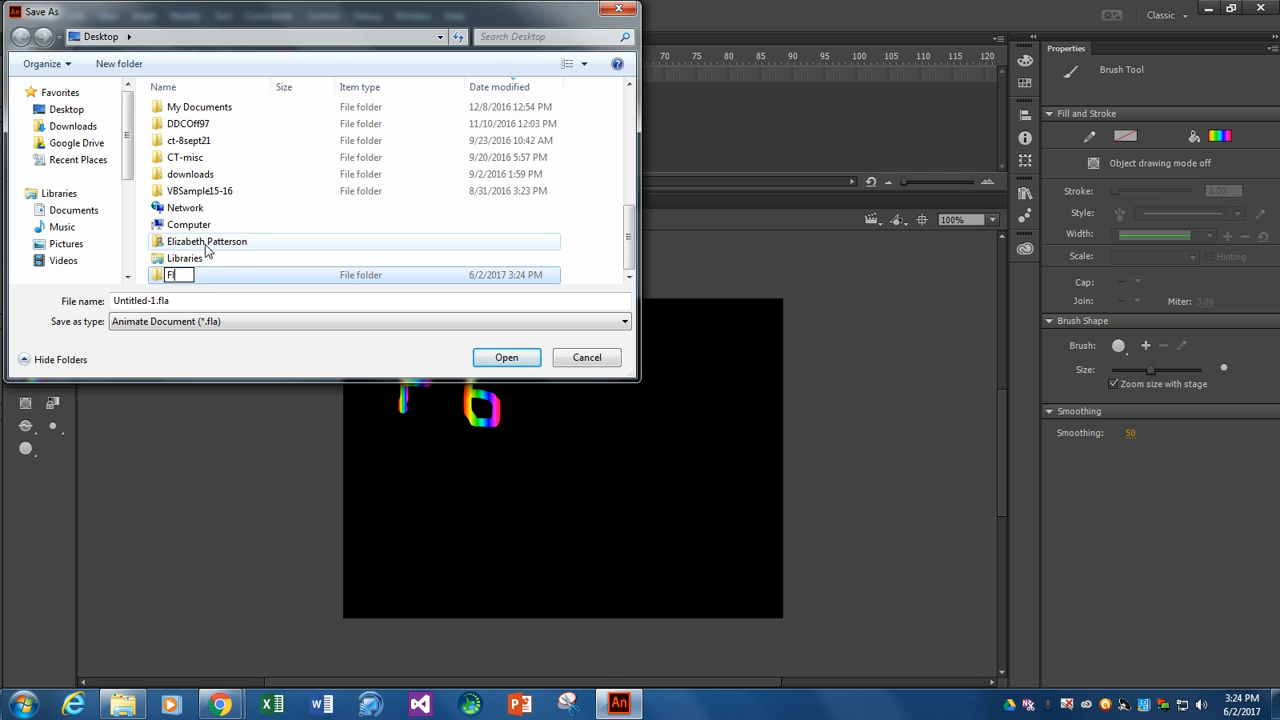
pyautogui.write('ashWork')
pyautogui.doubleClick(154, 279)
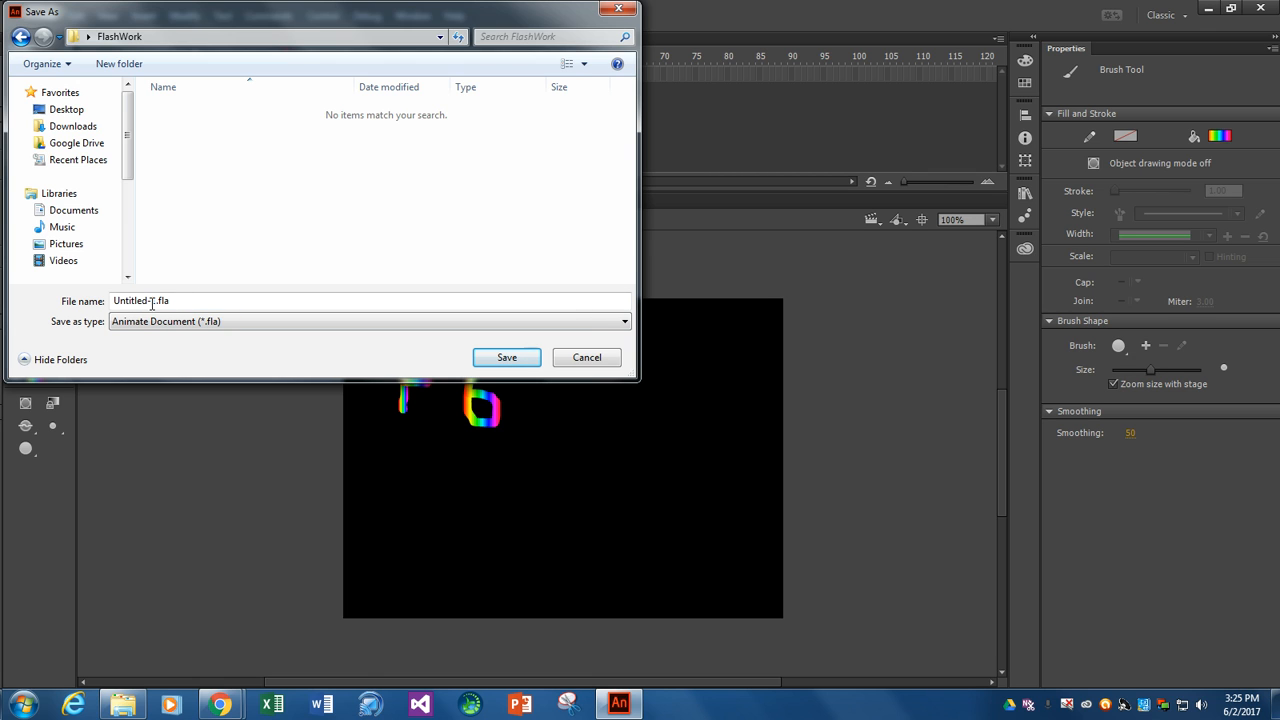
# - Save the document in the FlashWork folder as an Animate document named F6 demo
pyautogui.moveTo(172, 301); pyautogui.dragTo(100, 299)
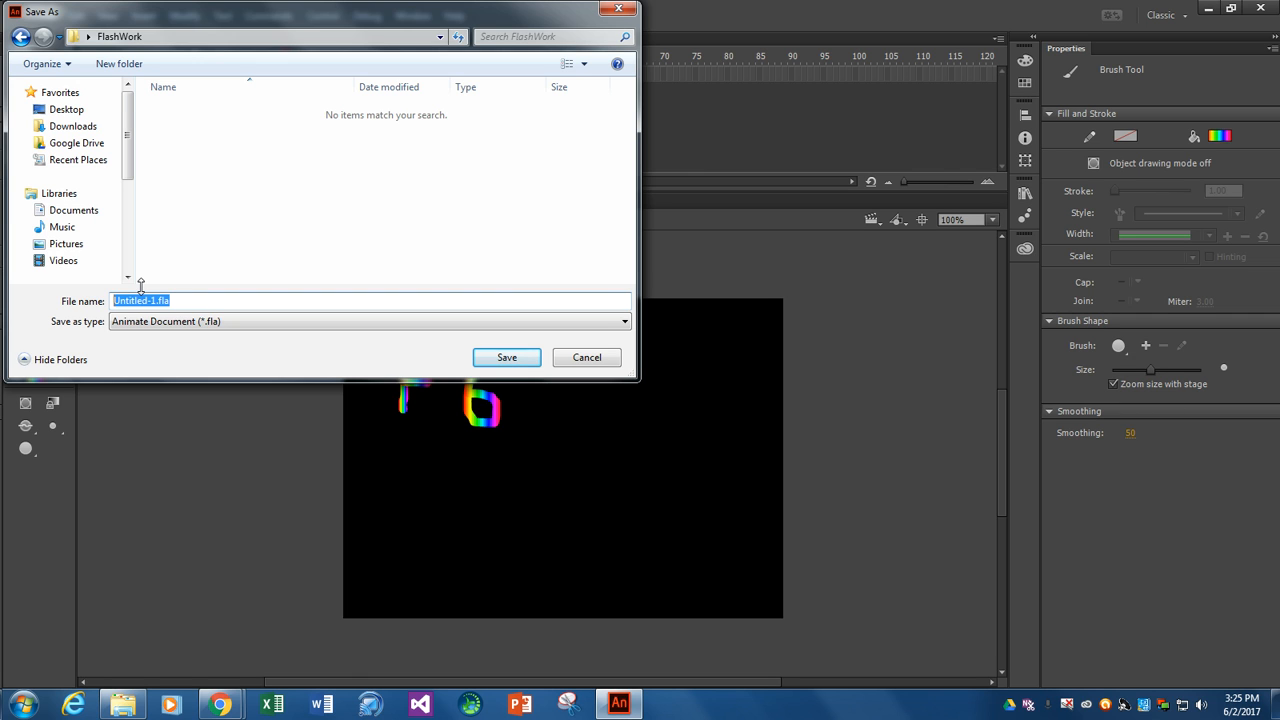
pyautogui.write('F6 demo')
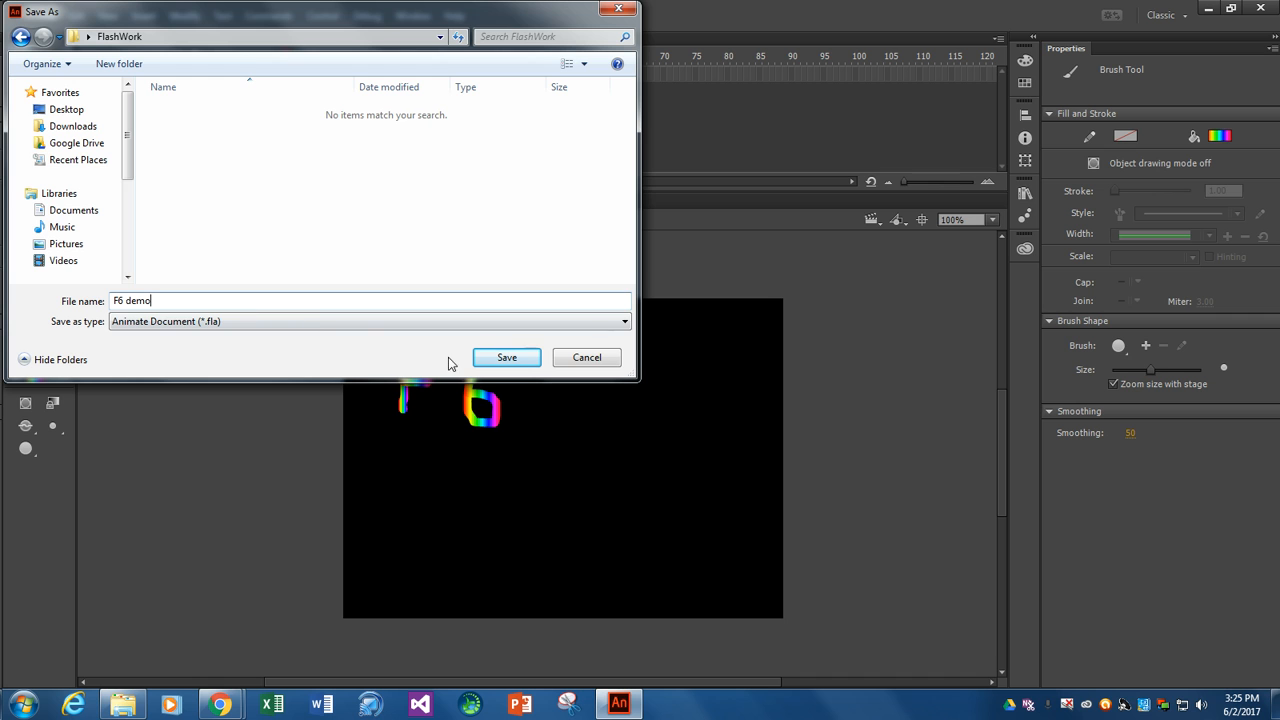
pyautogui.click(495, 362)
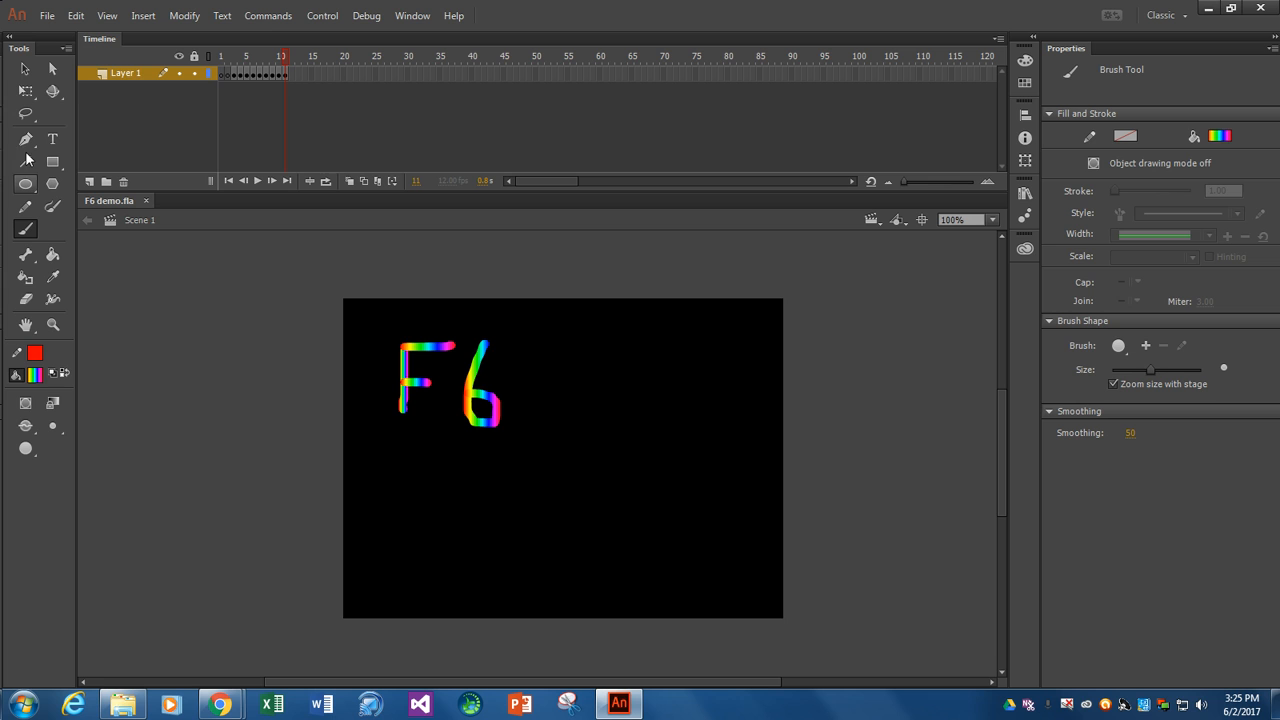
# - Switch to the Selection tool and enable GIF Image output with Animated playback in the publish settings
pyautogui.click(25, 70)
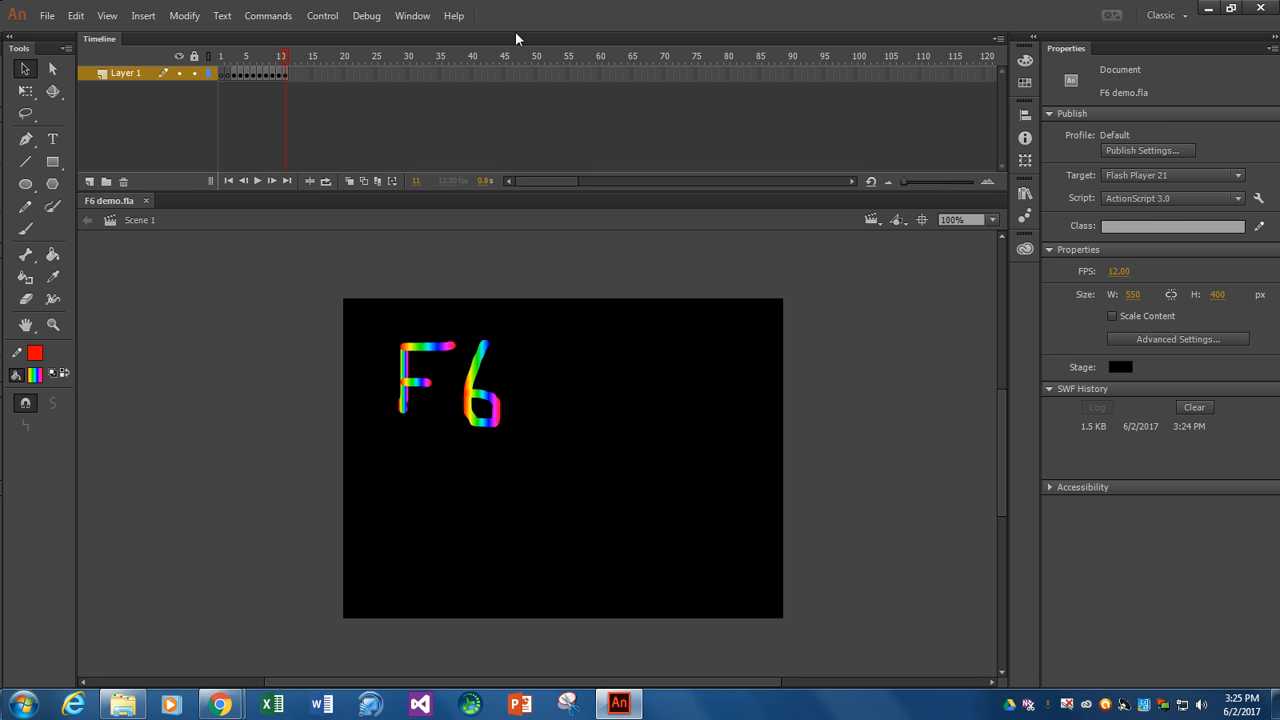
pyautogui.click(50, 17)
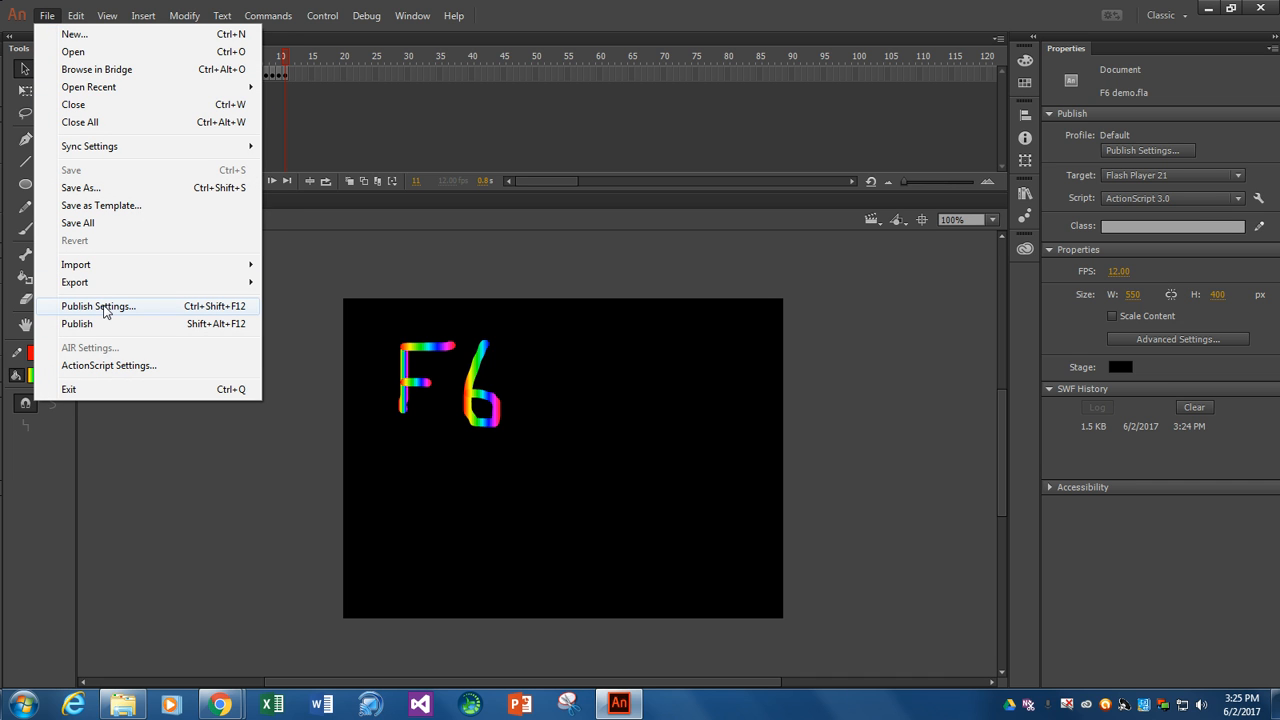
pyautogui.click(104, 307)
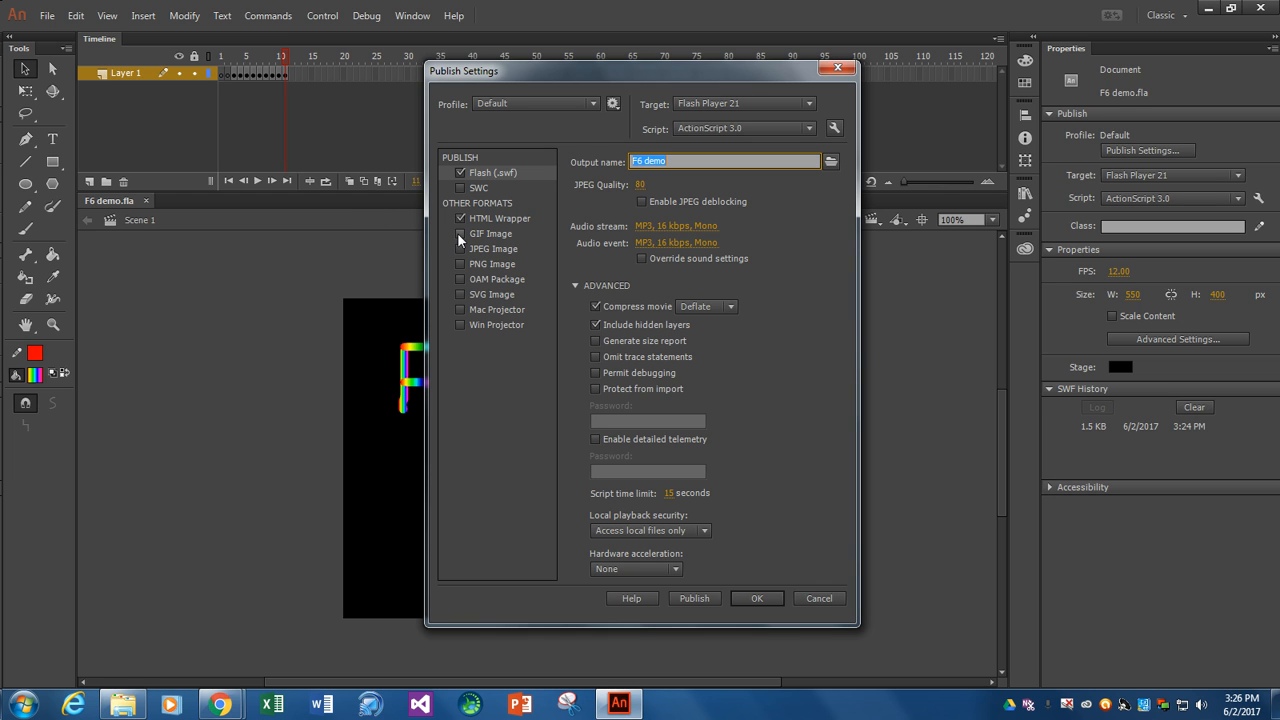
pyautogui.click(460, 233)
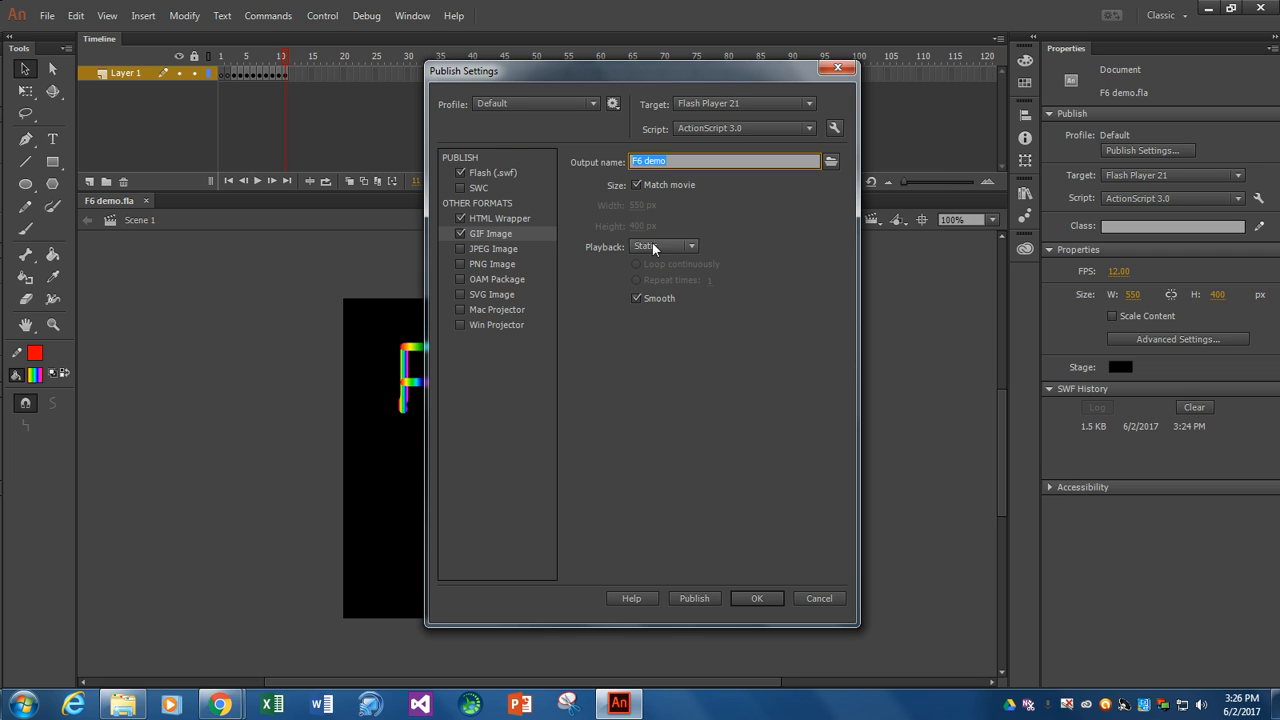
pyautogui.click(688, 247)
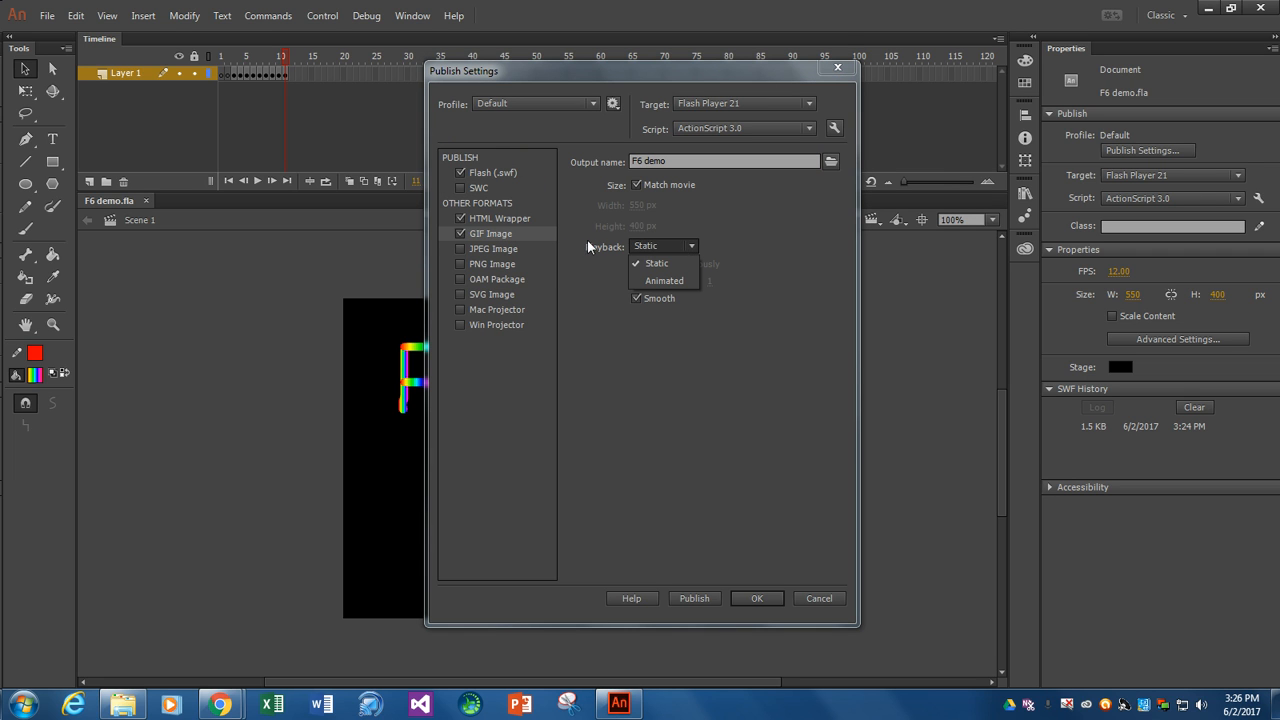
pyautogui.click(660, 280)
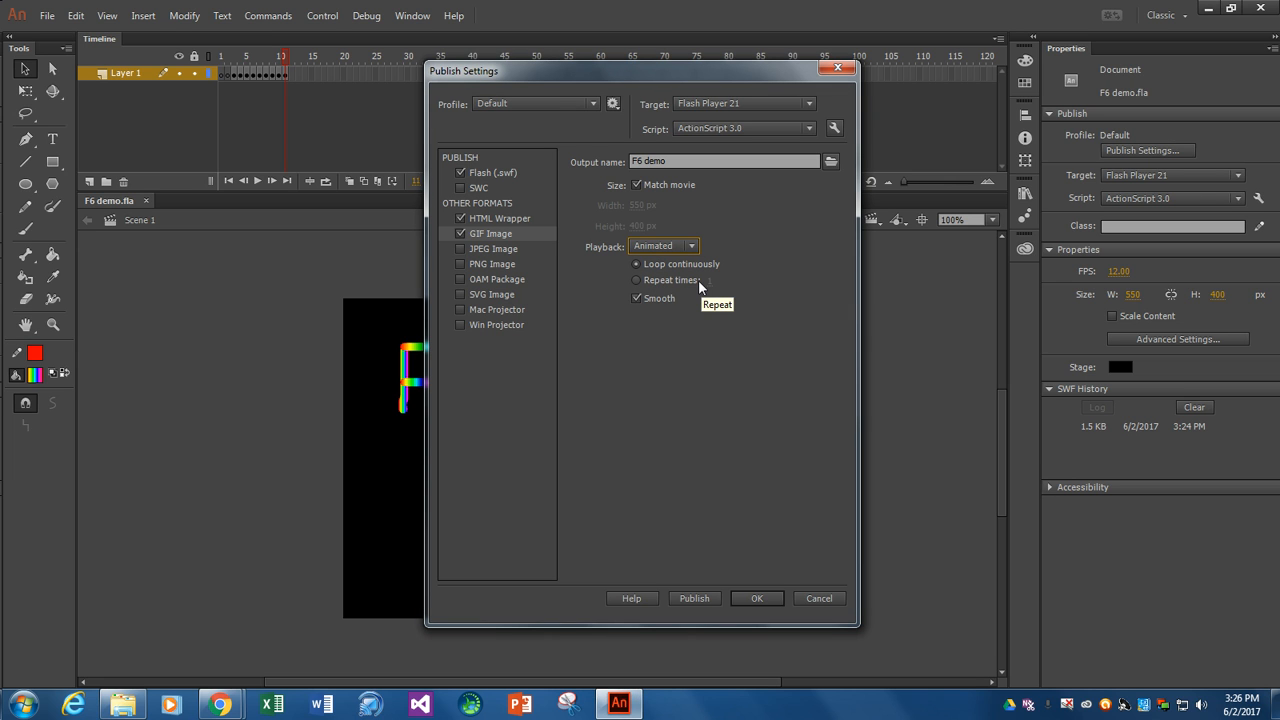
# - Add JPEG Image and PNG Image to the publish formats, publish the animation, and accept the settings
pyautogui.click(460, 248)
pyautogui.click(460, 264)
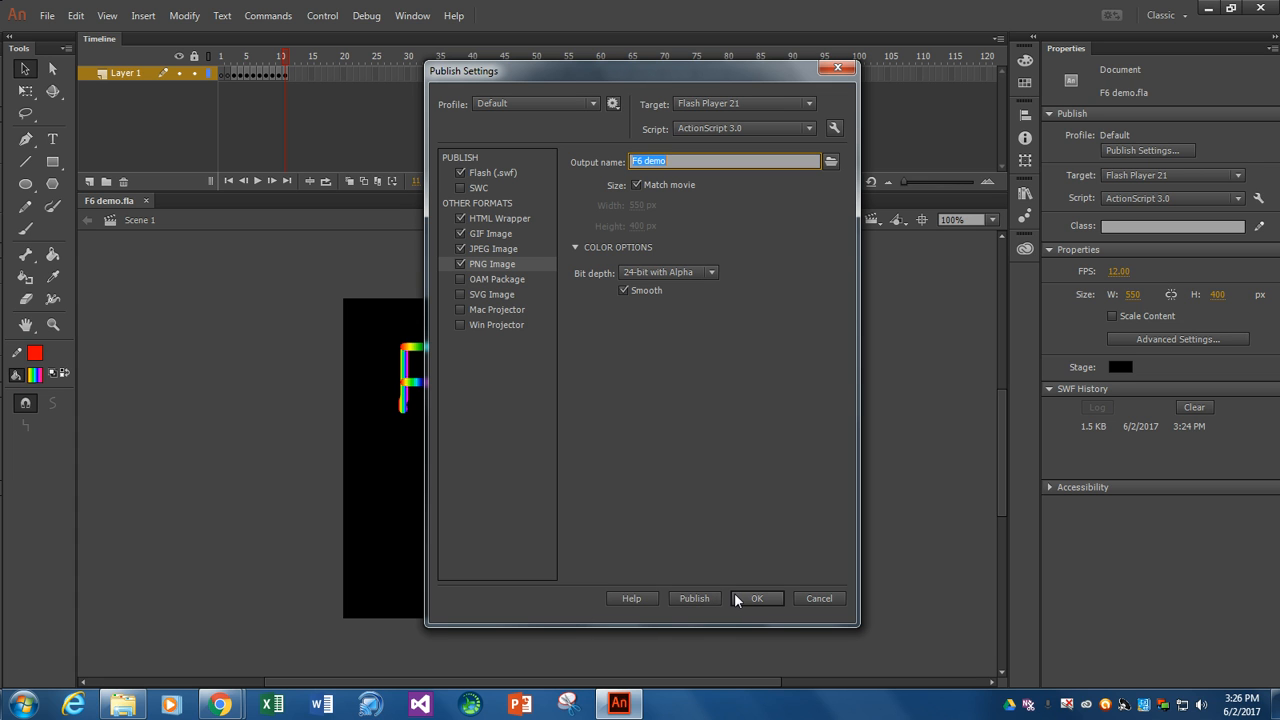
pyautogui.click(695, 595)
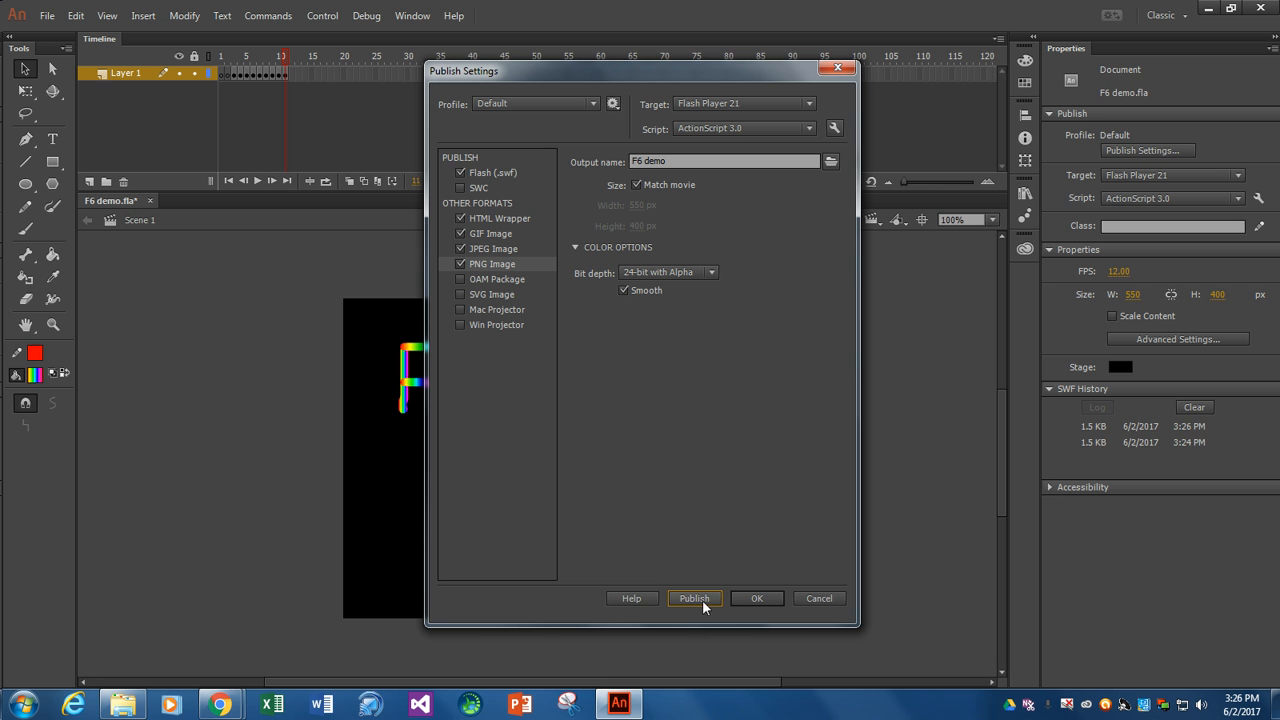
pyautogui.click(756, 597)
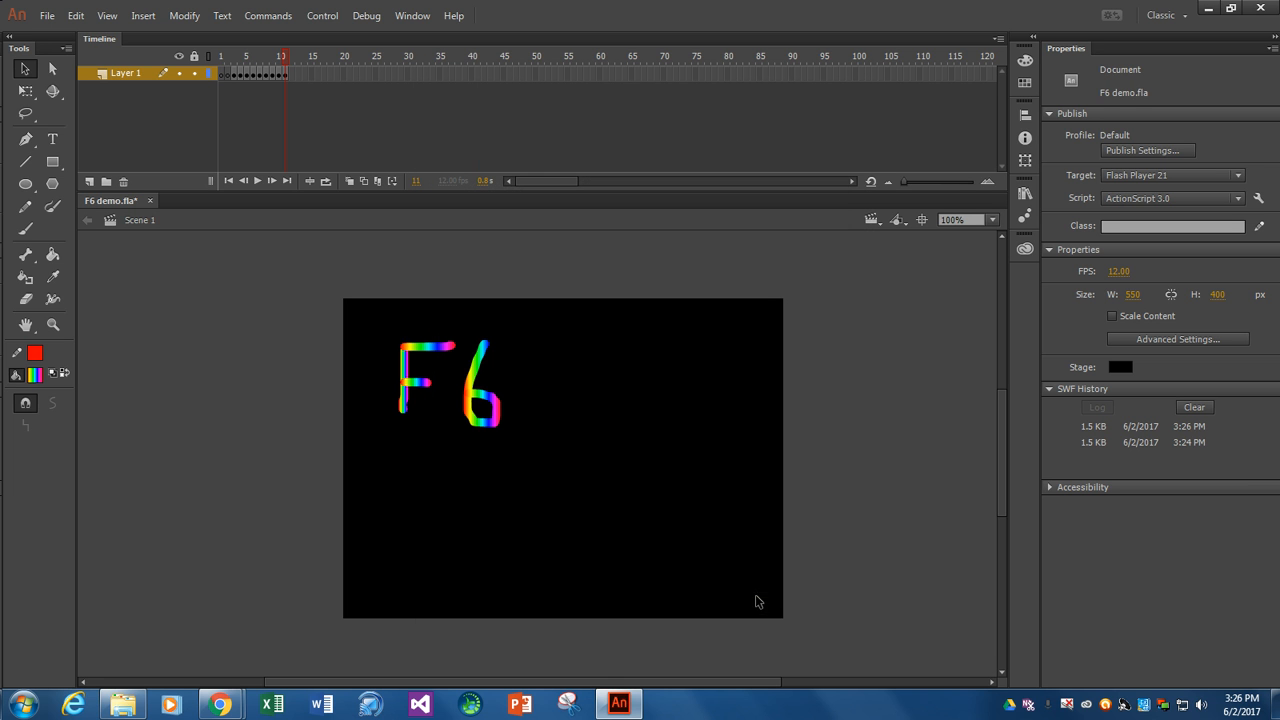
# - Open the FlashWork folder from the desktop in a maximized Windows Explorer window and show the preview pane
pyautogui.click(1274, 706)
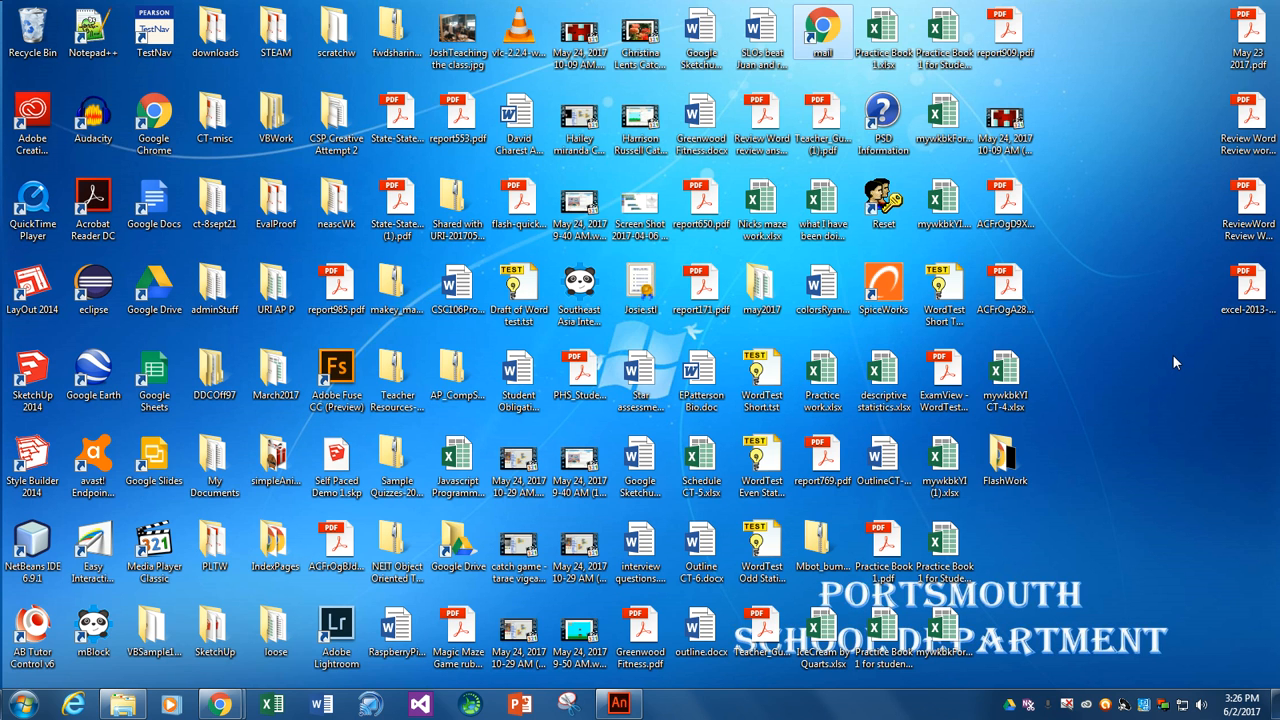
pyautogui.click(1004, 462)
pyautogui.doubleClick(1004, 460)
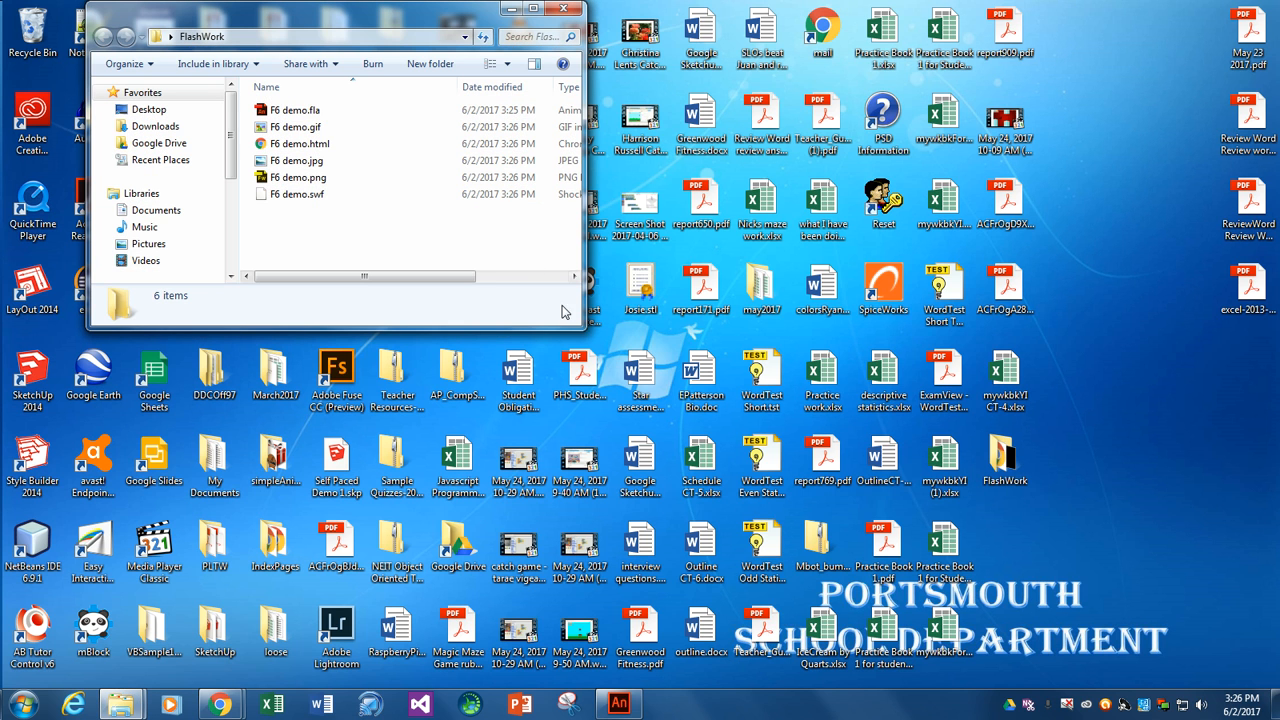
pyautogui.click(533, 8)
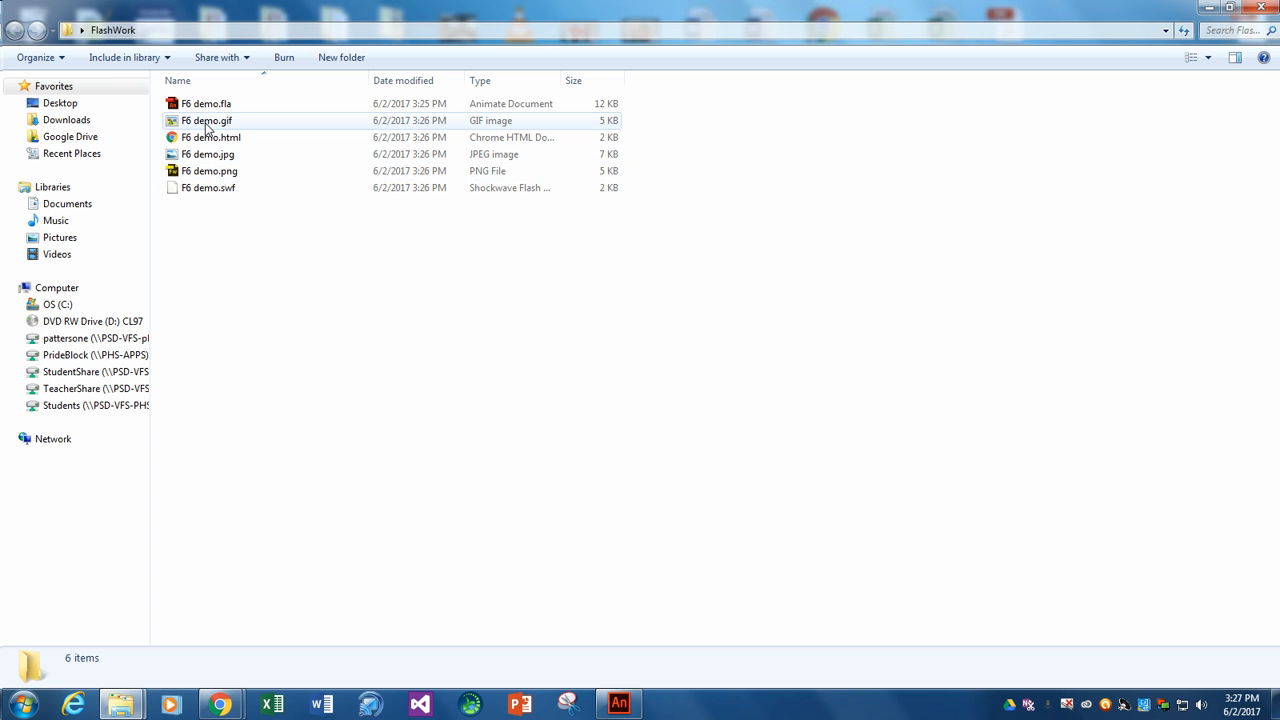
pyautogui.click(1235, 57)
# - View the published F6 demo.gif and F6 demo.html in their browsers, returning to the FlashWork folder after each
pyautogui.click(209, 122)
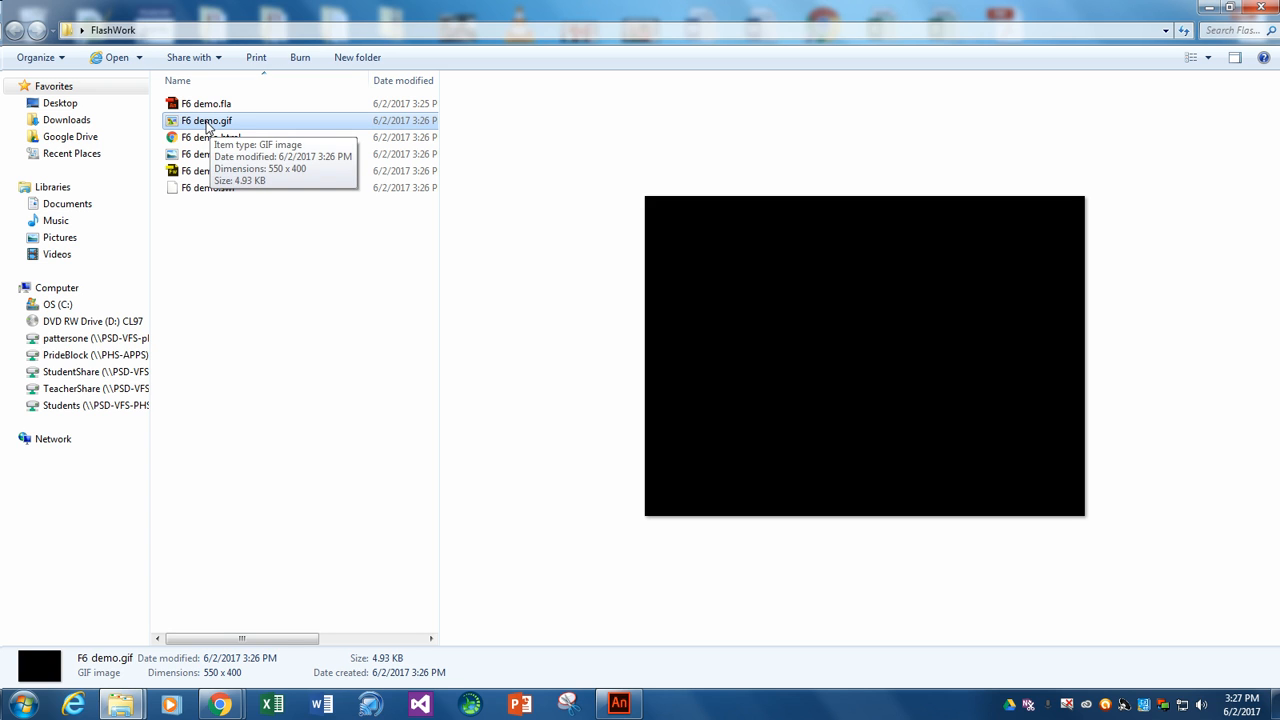
pyautogui.doubleClick(209, 122)
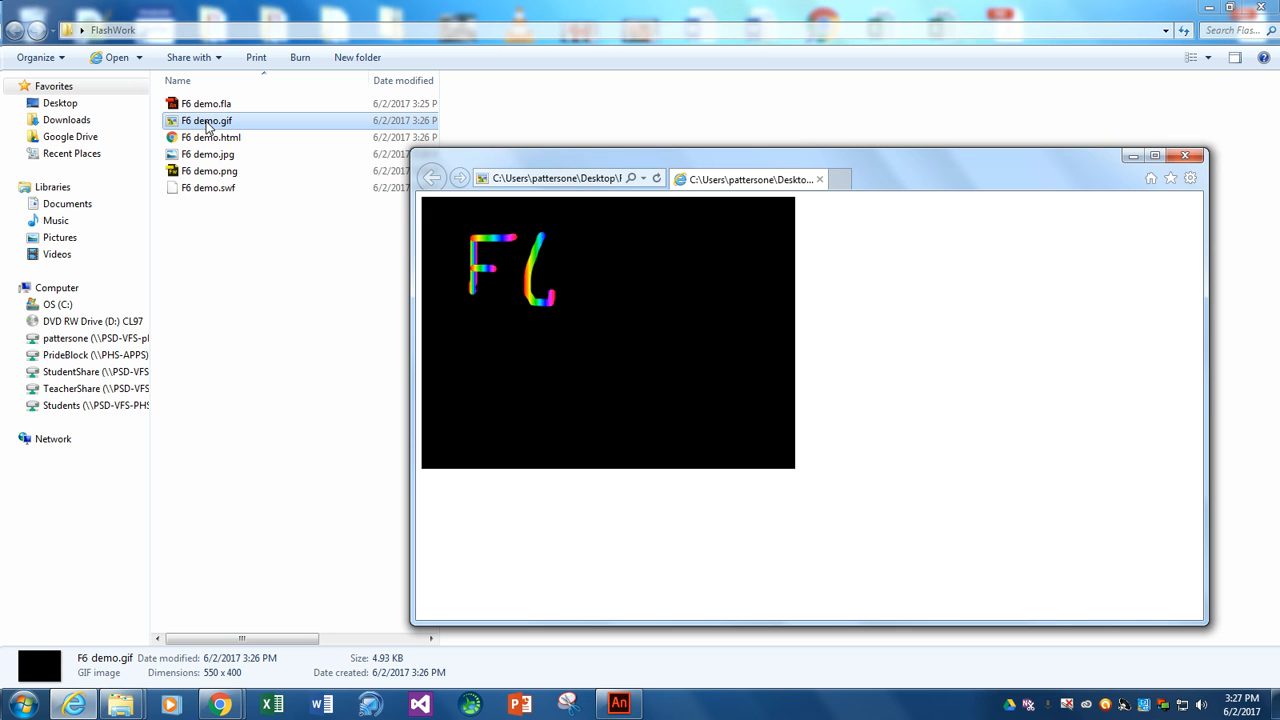
pyautogui.click(1184, 157)
pyautogui.doubleClick(226, 141)
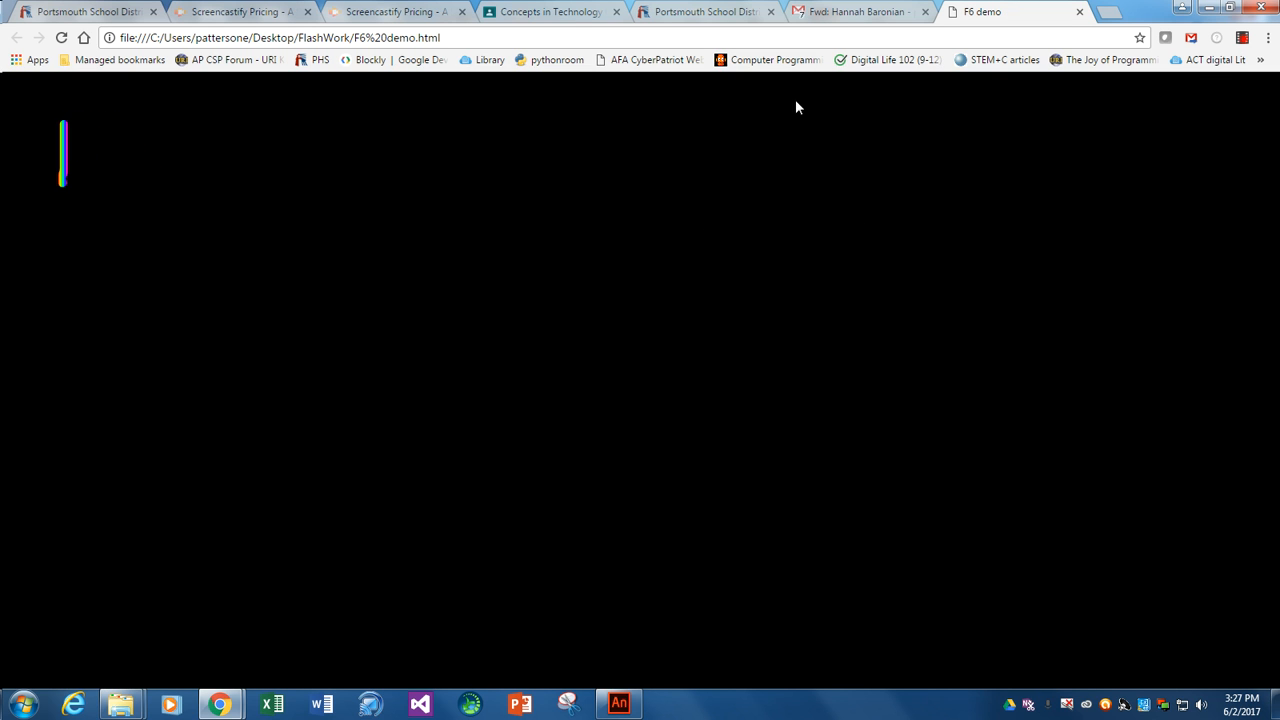
pyautogui.click(1210, 12)
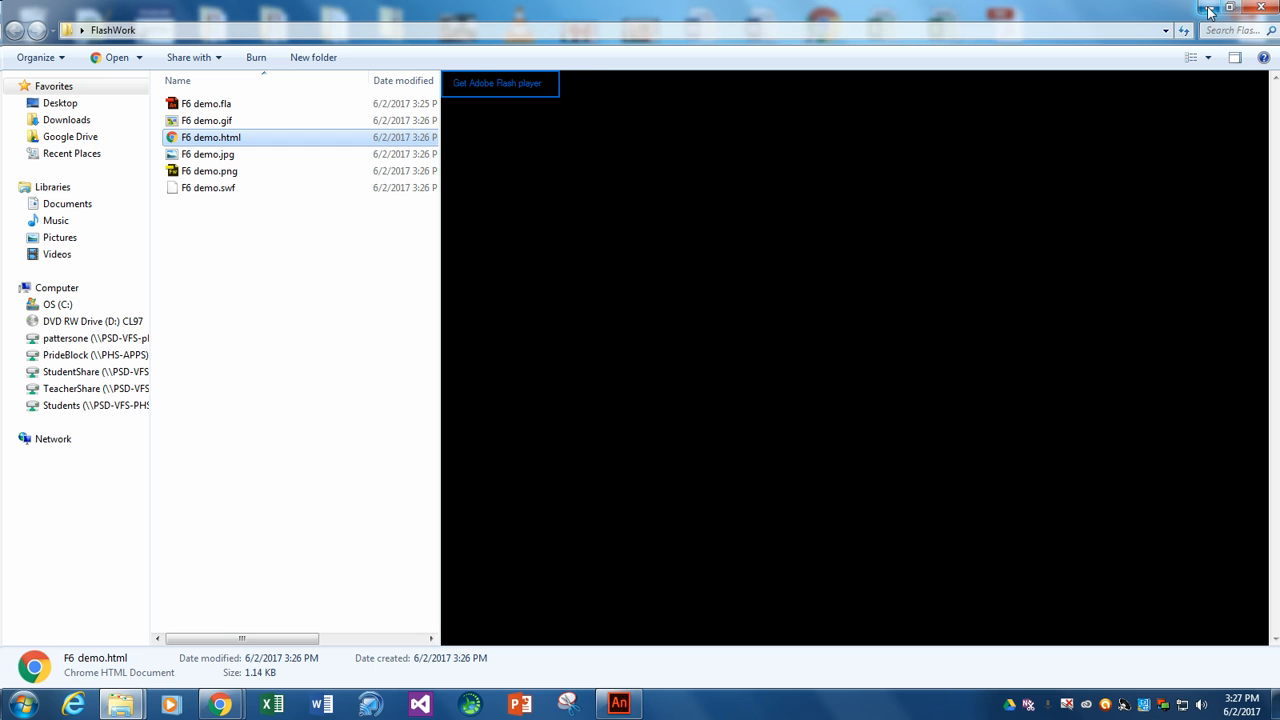
# - Preview the published F6 demo.jpg, F6 demo.png and F6 demo.swf files in the folder
pyautogui.click(209, 158)
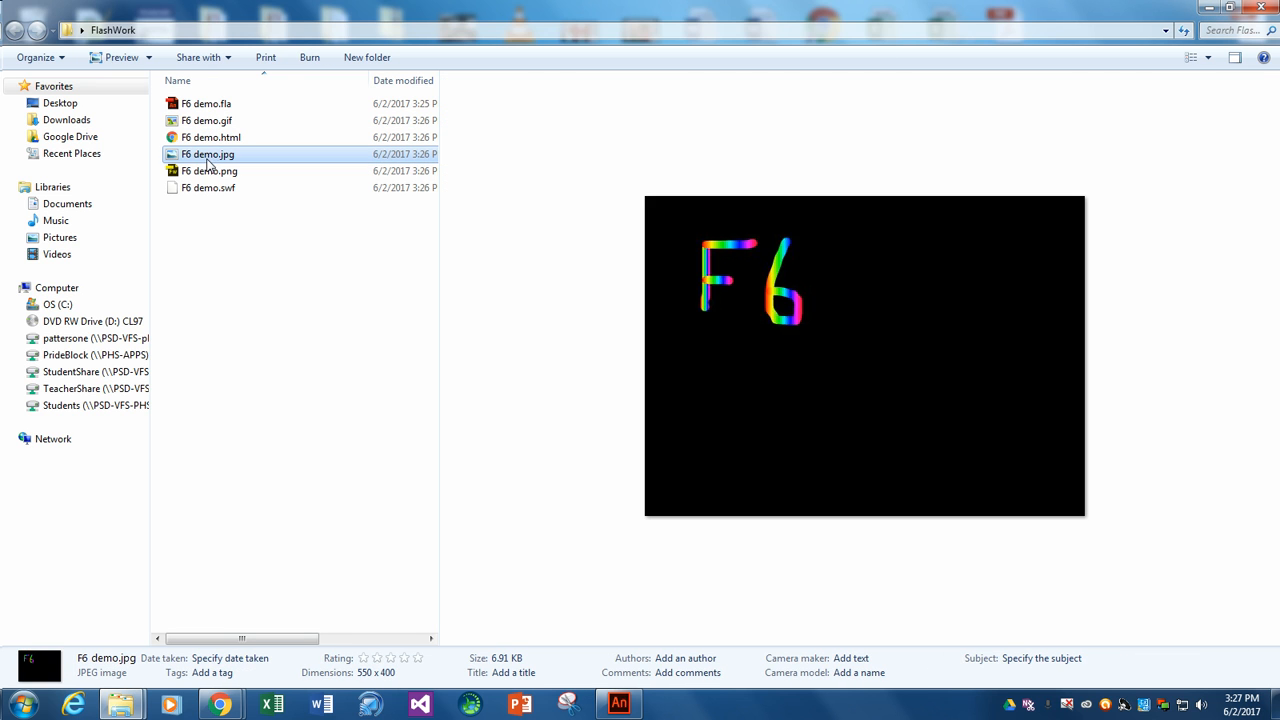
pyautogui.click(210, 172)
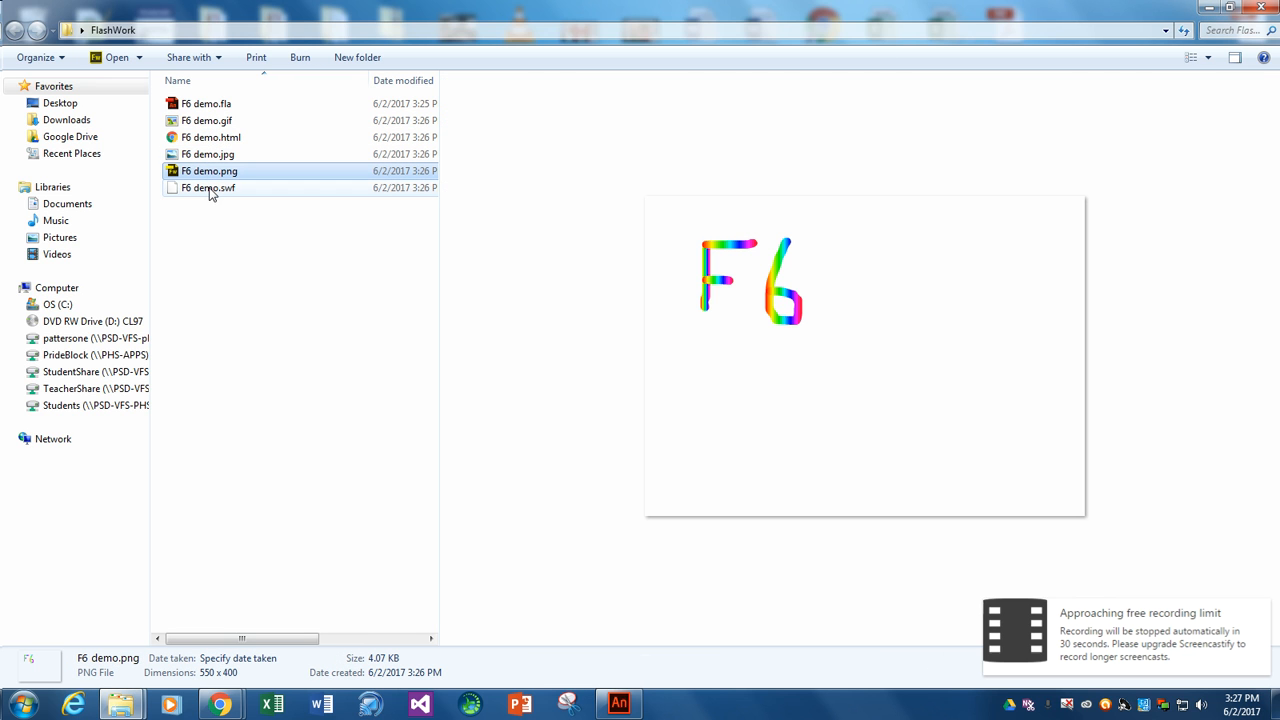
pyautogui.click(212, 190)
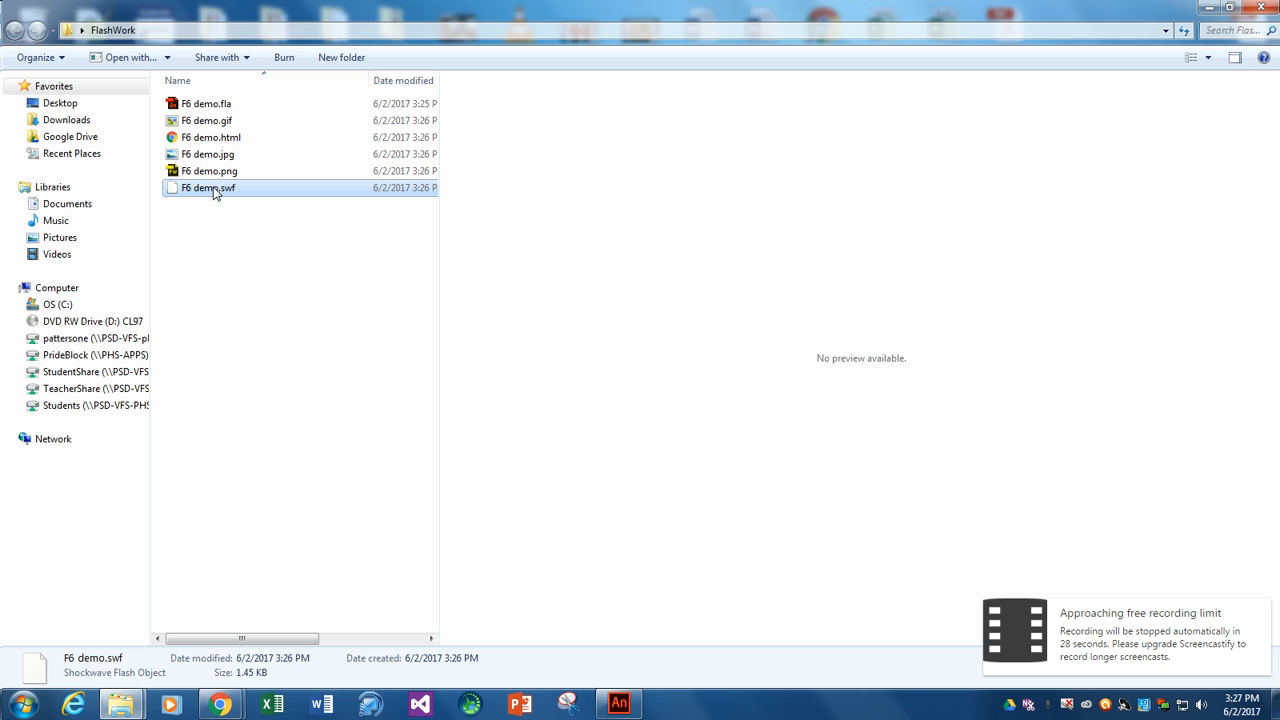